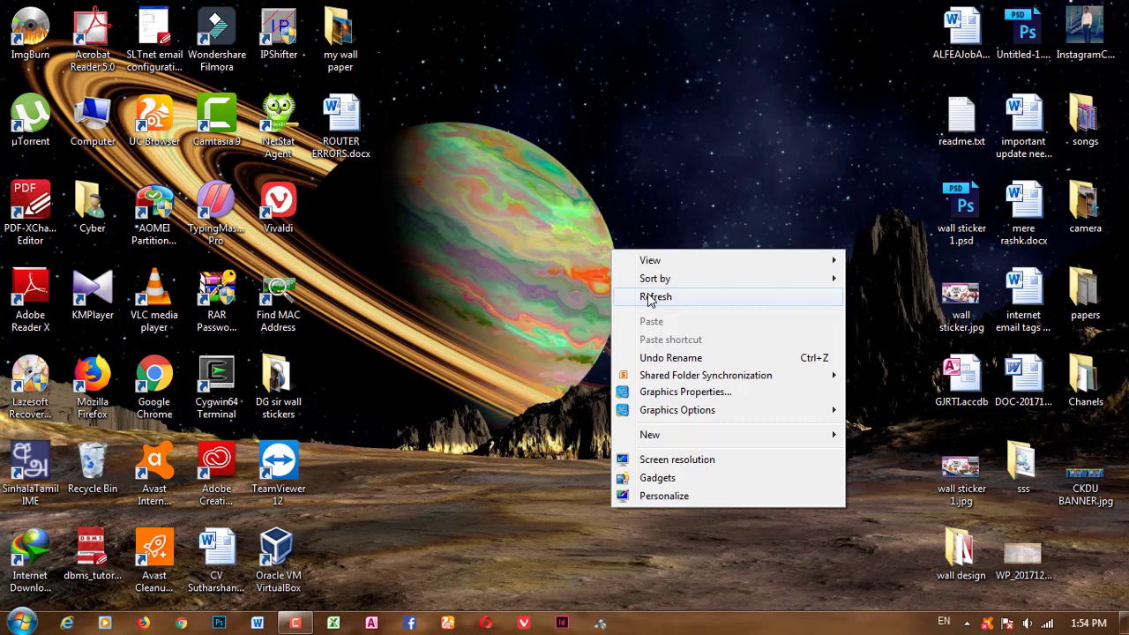
Launch Vivaldi, dismiss its two notifications, and open Google.com from the speed dial
left_click(648, 298)
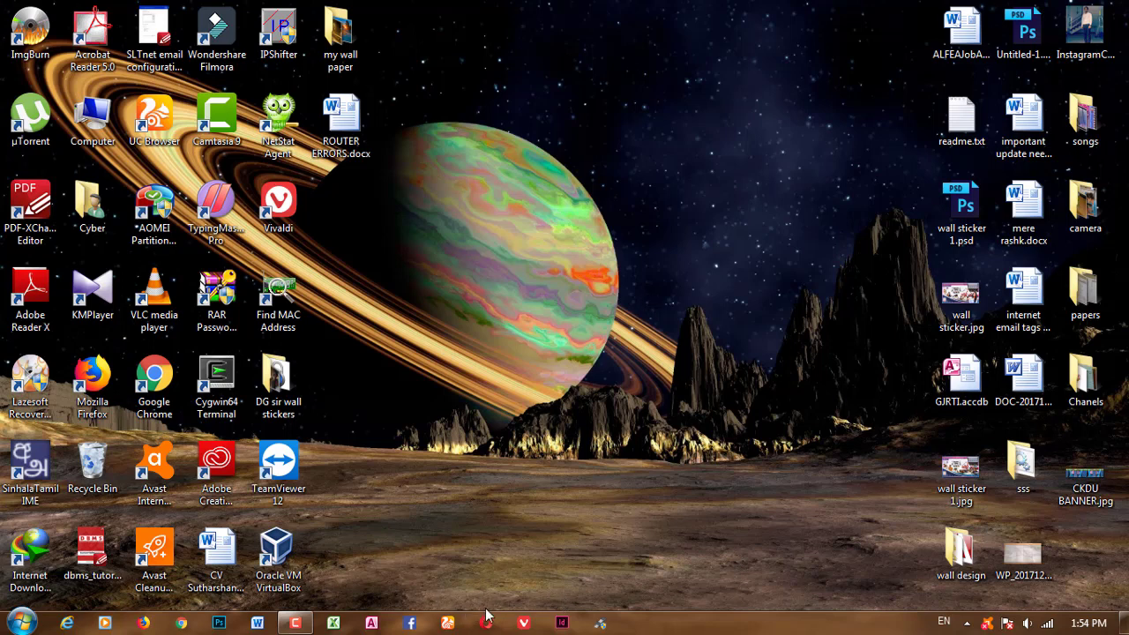
left_click(523, 622)
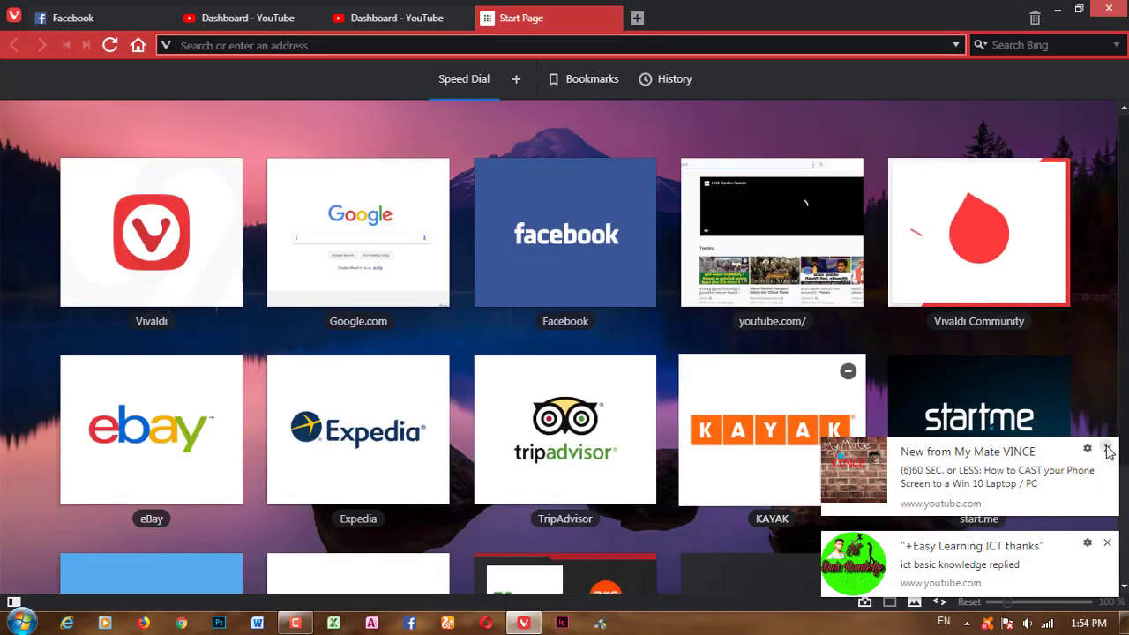
left_click(1108, 451)
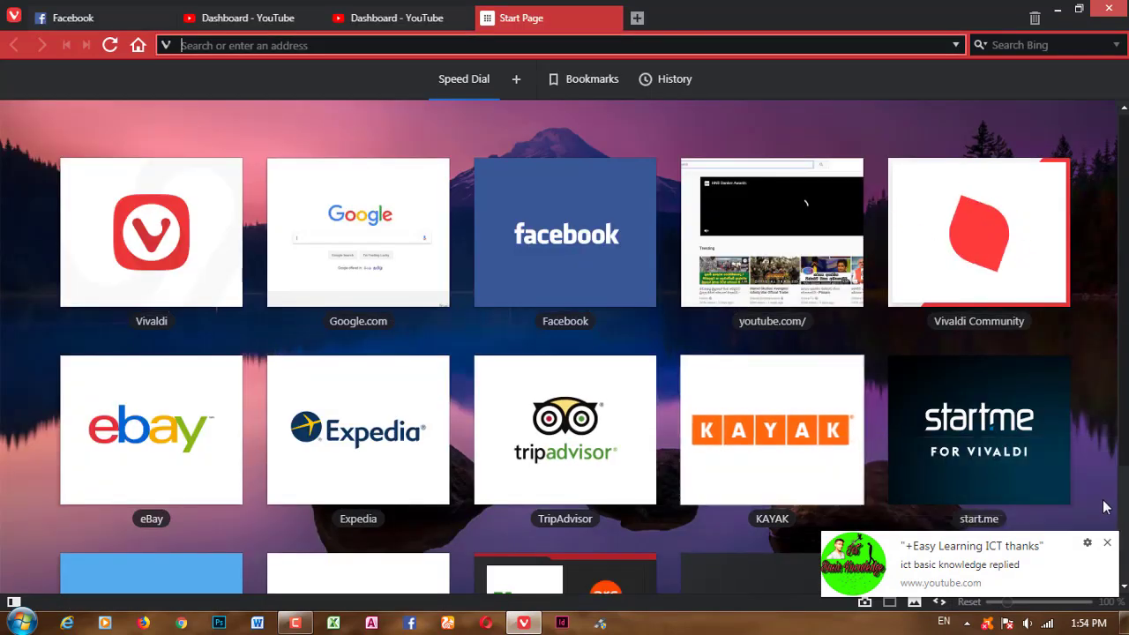
left_click(1107, 542)
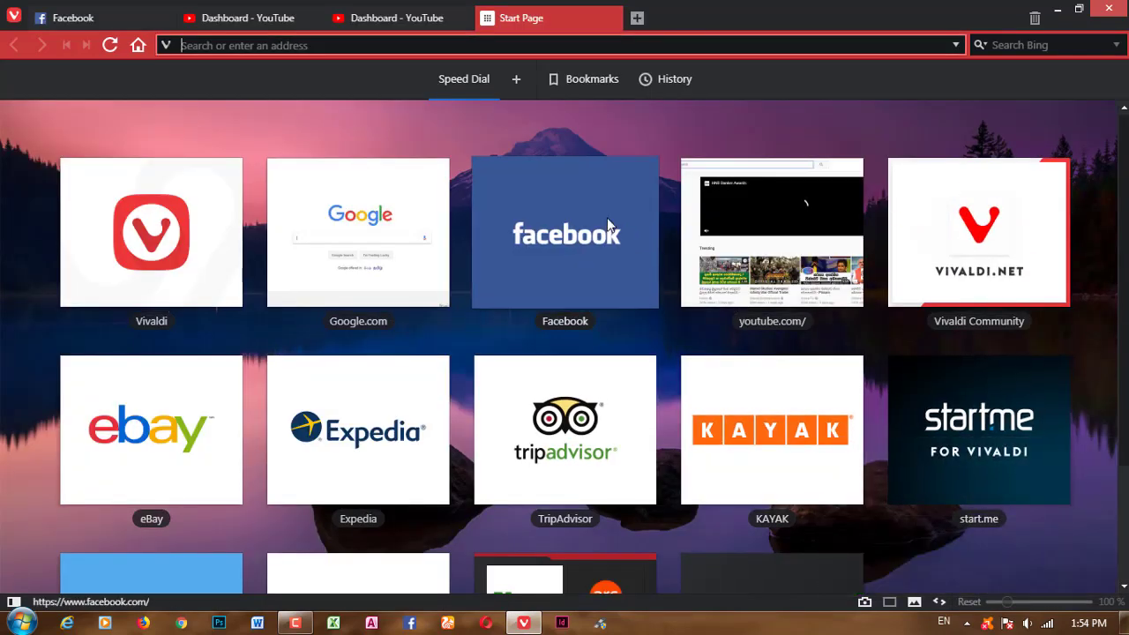
left_click(444, 193)
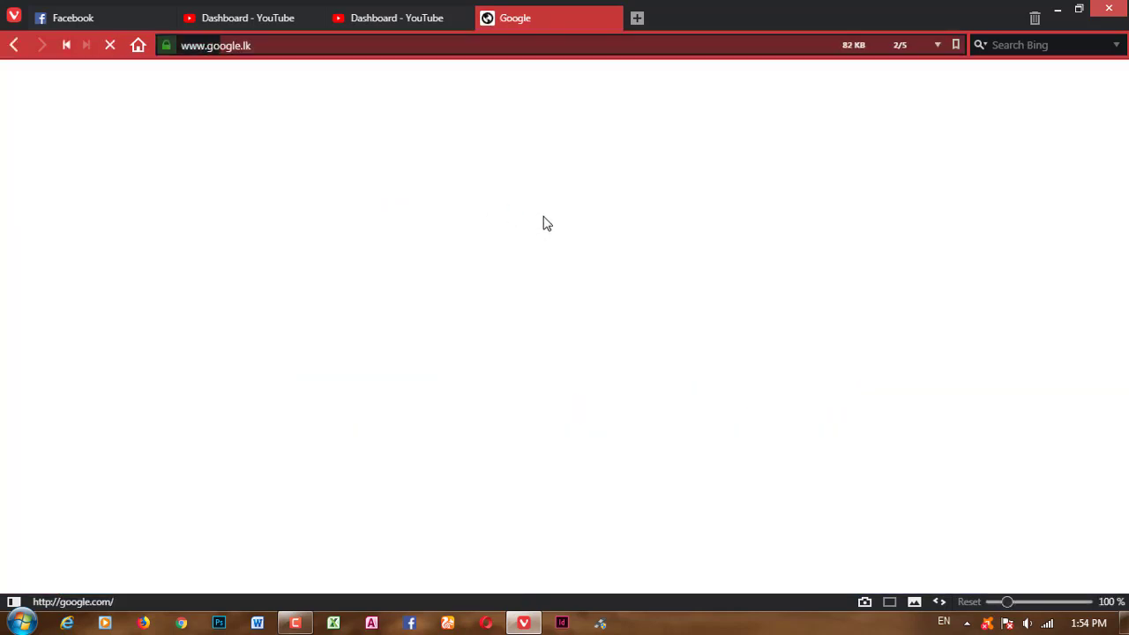
Close the two YouTube tabs and the Facebook tab, then sign out of Google
left_click(462, 17)
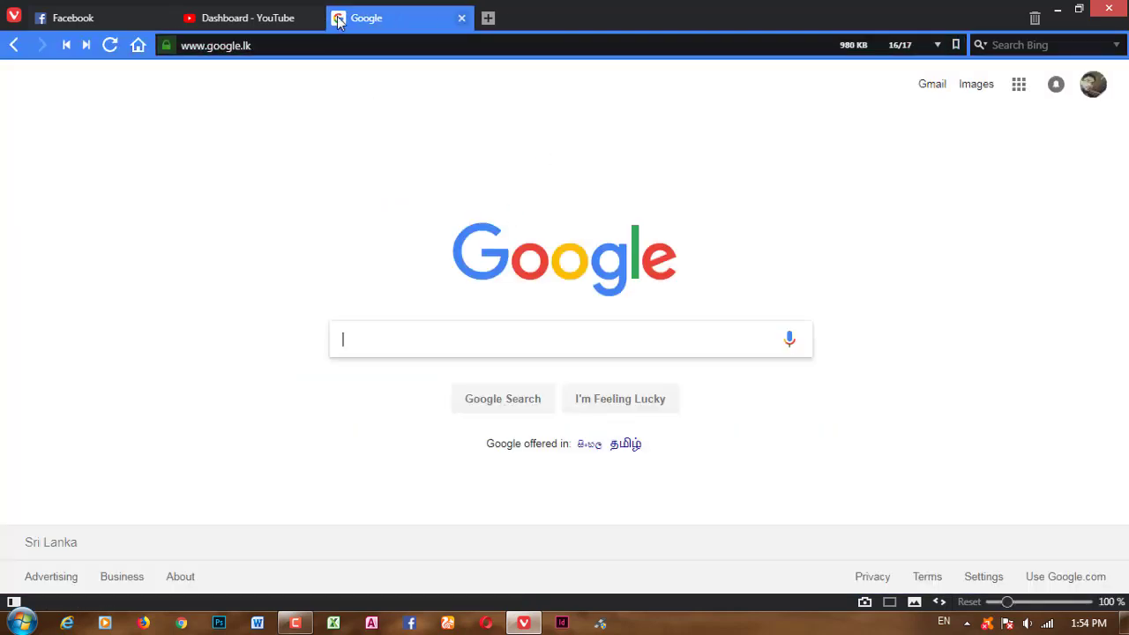
left_click(311, 19)
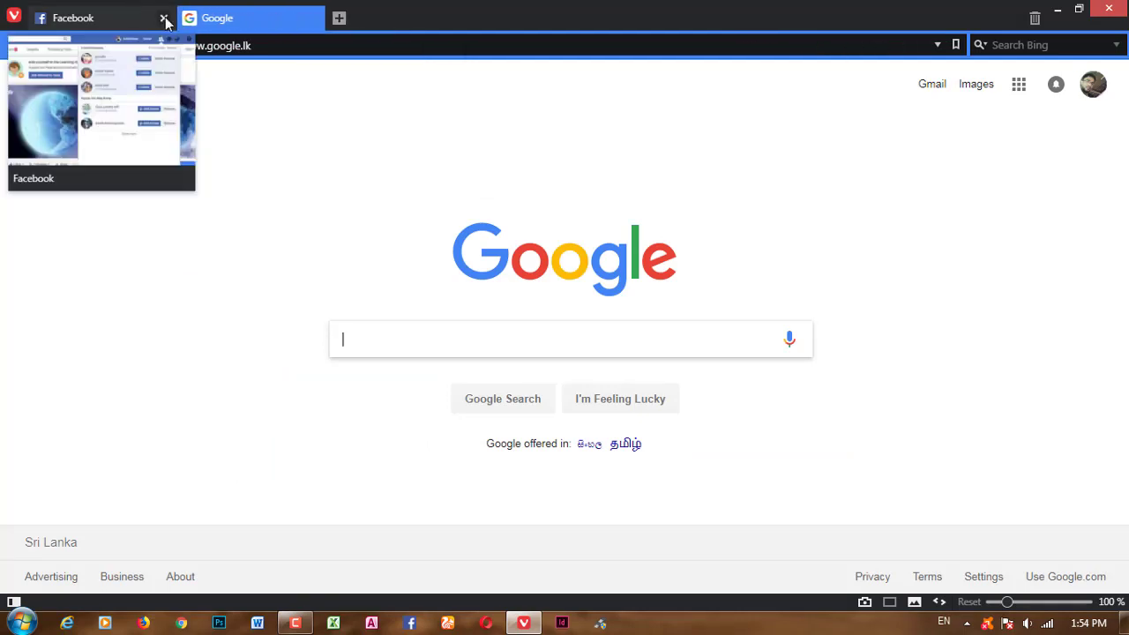
left_click(166, 18)
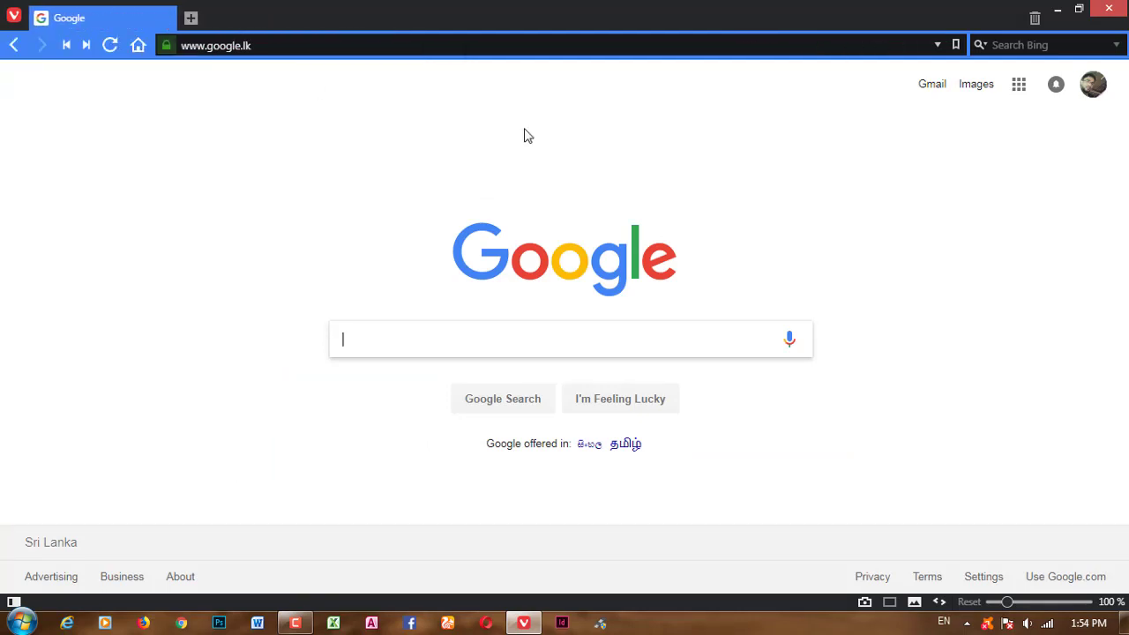
left_click(1093, 84)
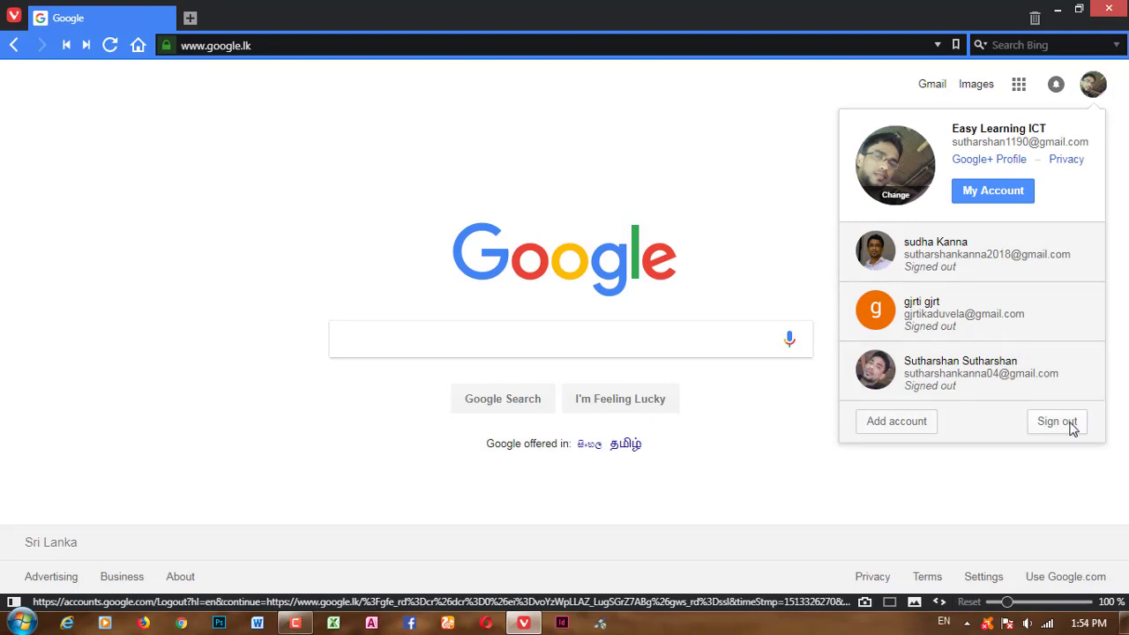
left_click(1068, 424)
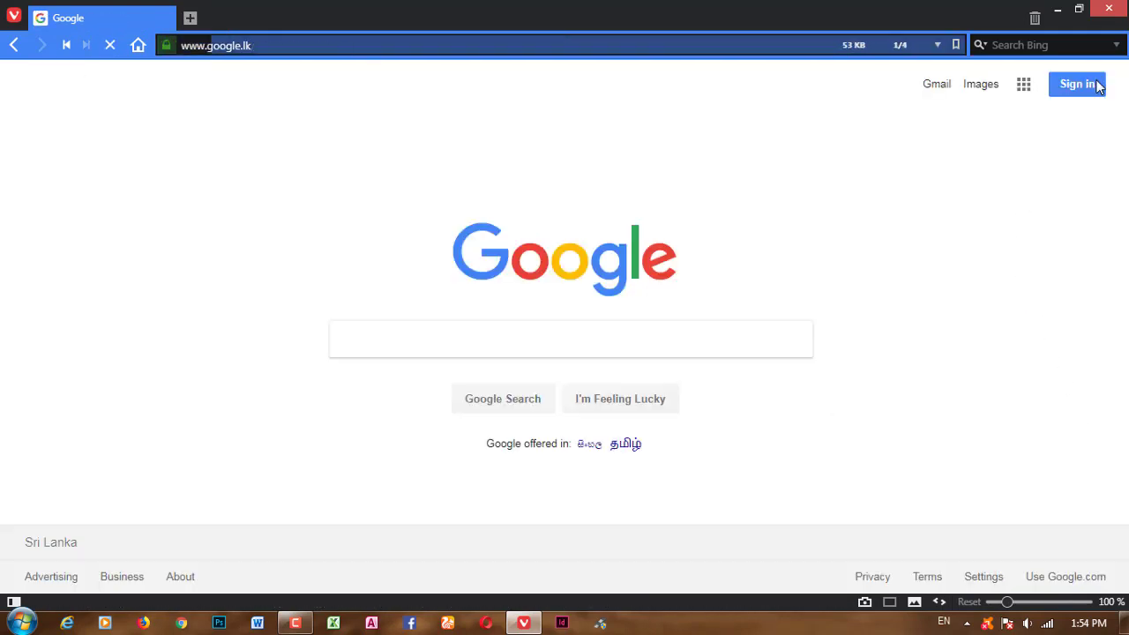
Remove all four saved accounts from the Google sign-in account chooser
left_click(1075, 91)
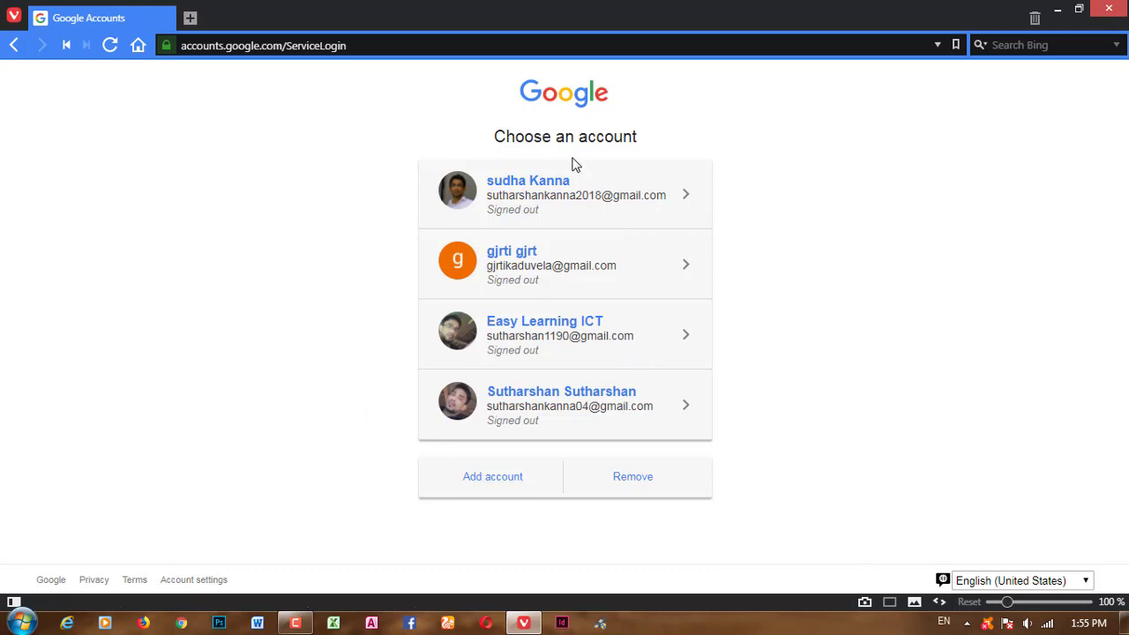
left_click(631, 481)
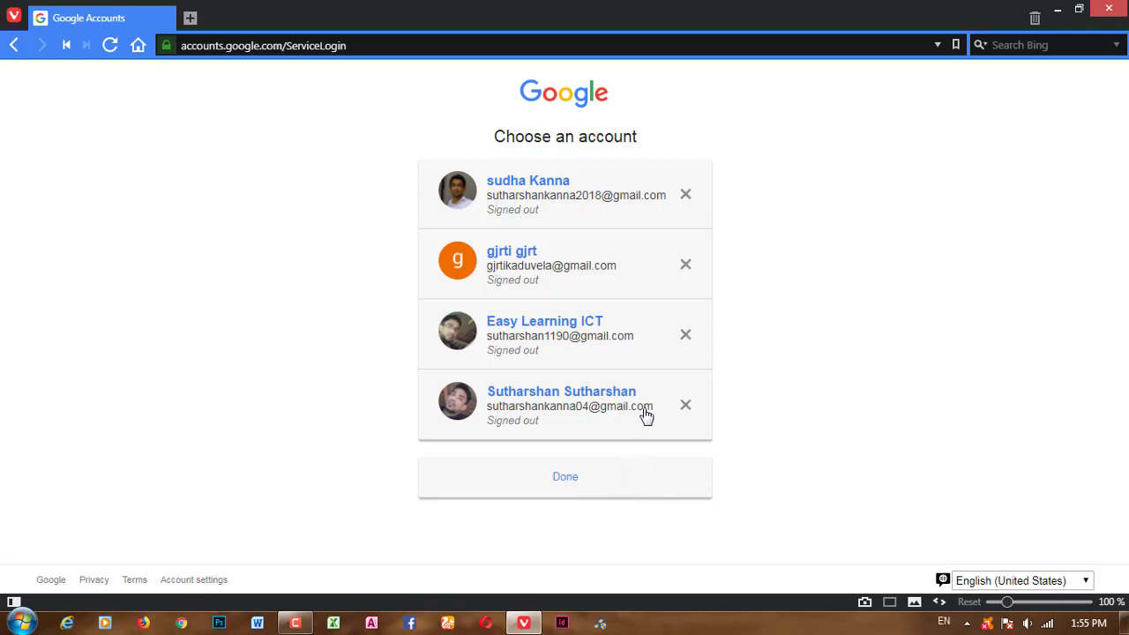
left_click(685, 196)
left_click(685, 263)
left_click(683, 201)
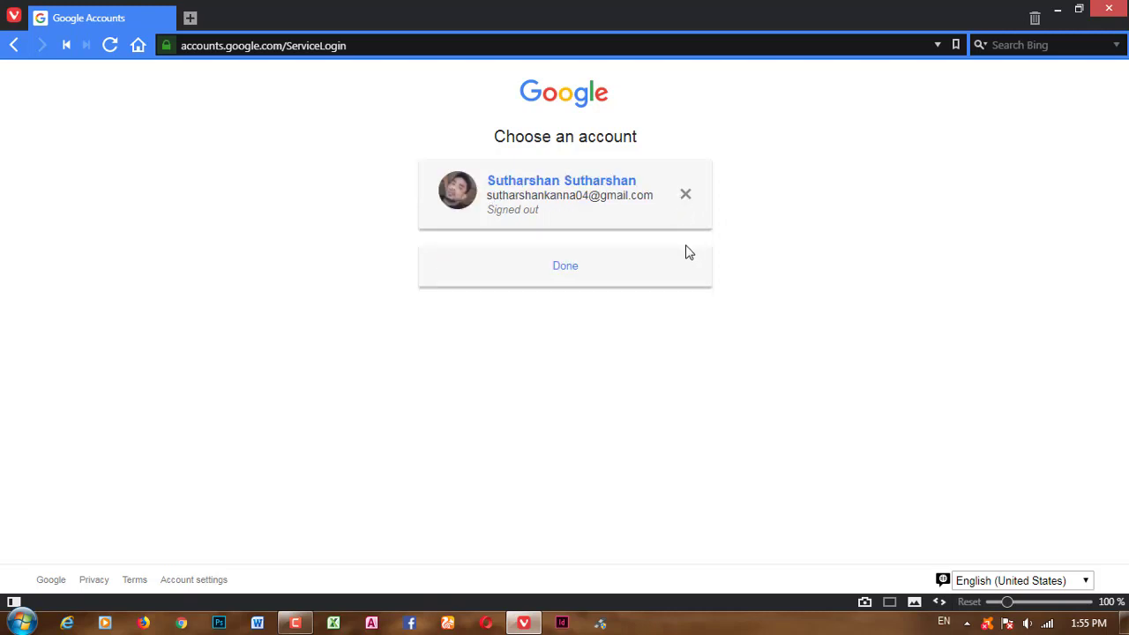
left_click(686, 198)
left_click(562, 234)
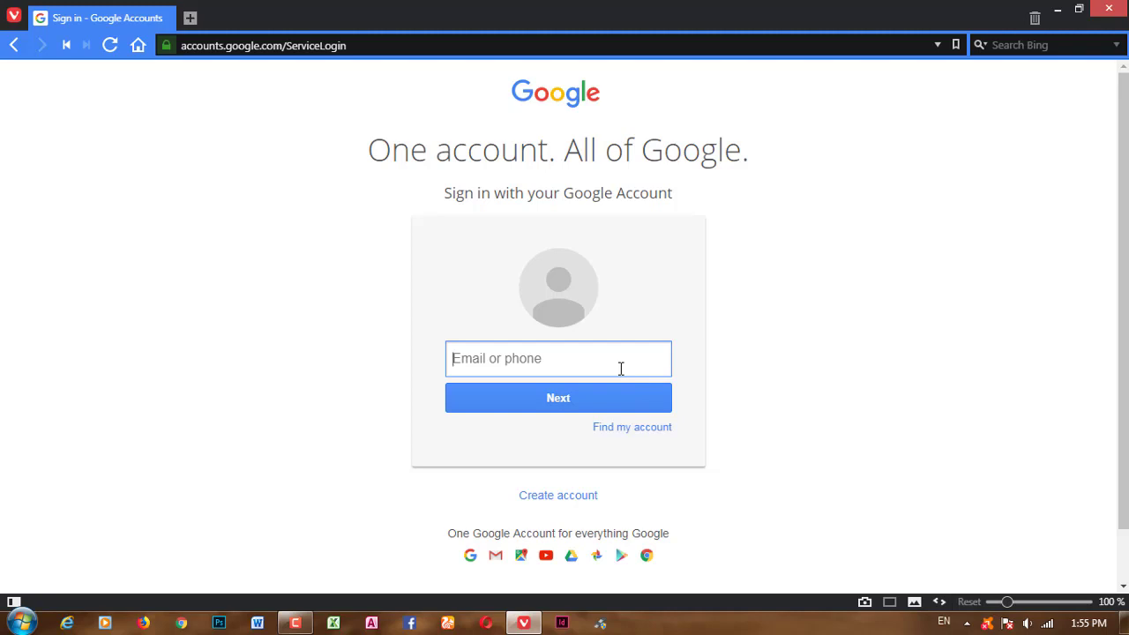
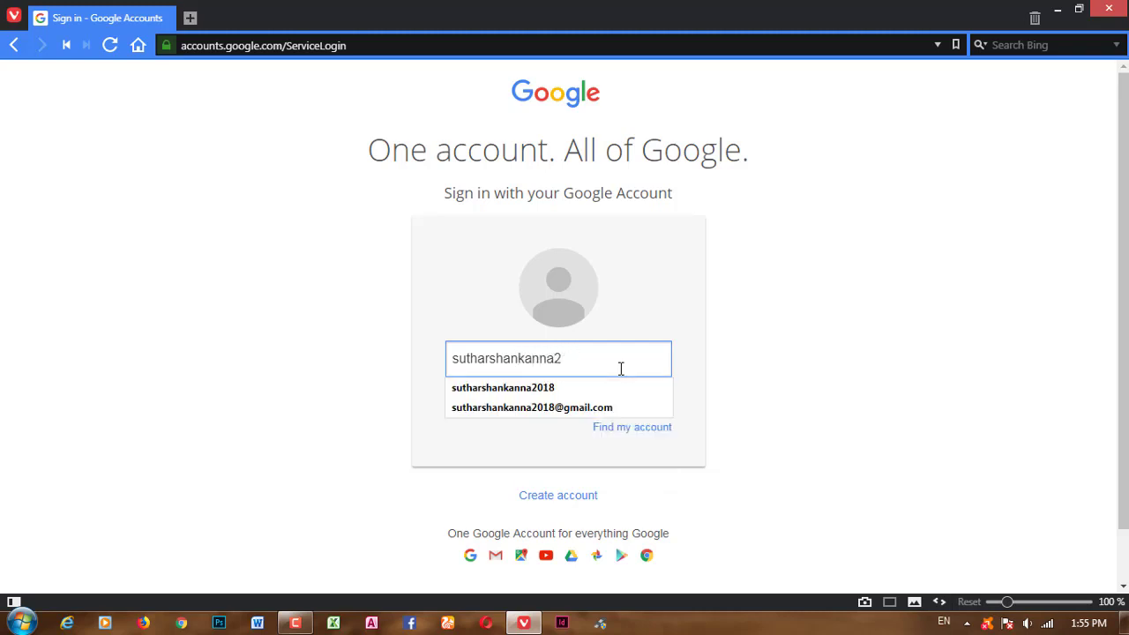
Sign in to Google with the account's email address and password
left_click(495, 388)
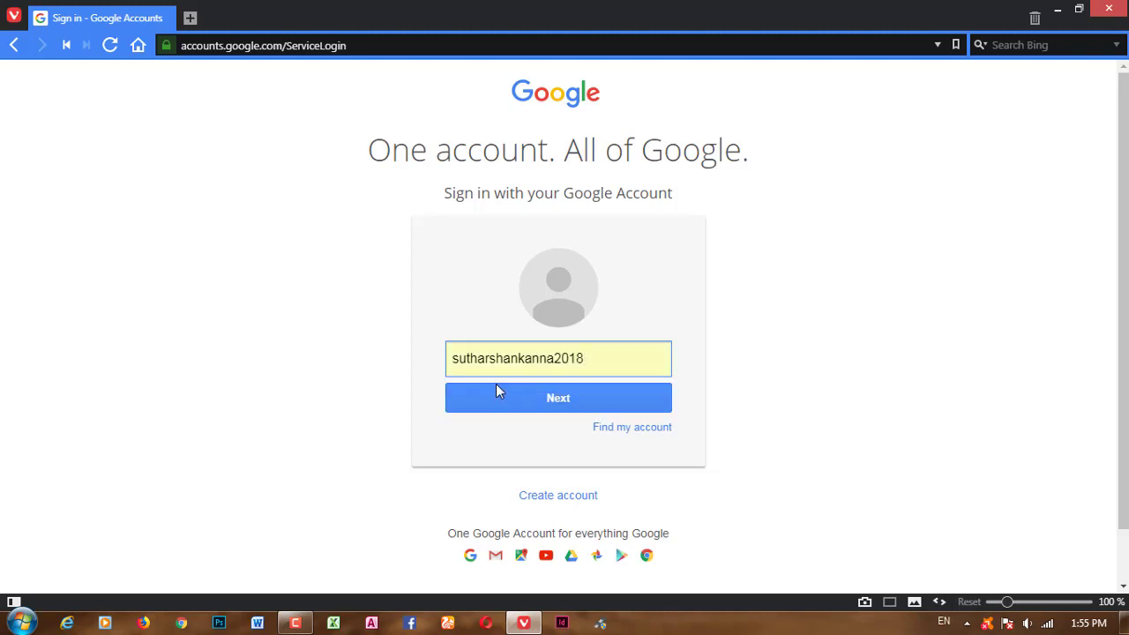
left_click(547, 407)
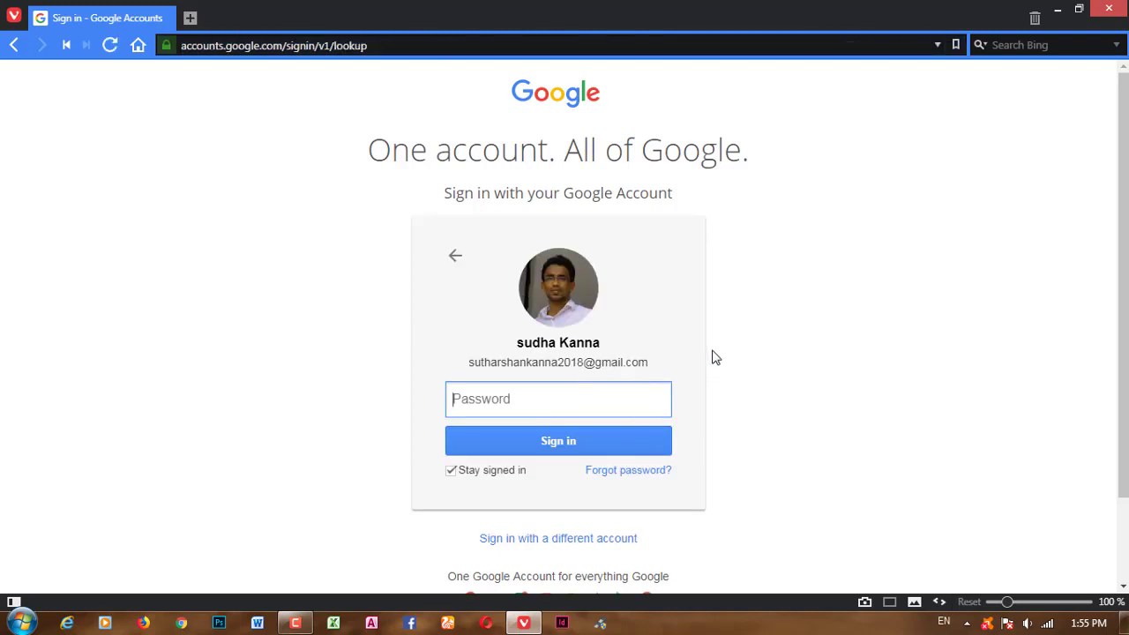
type("••••••")
left_click(583, 441)
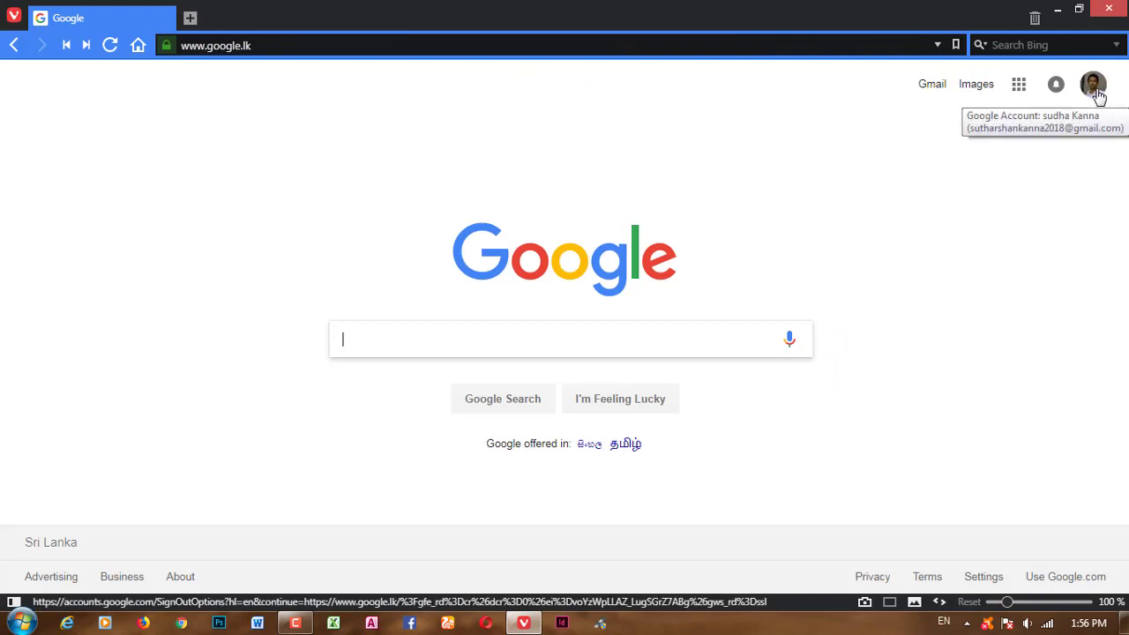
Open Gmail and switch to the Sent Mail folder
left_click(937, 88)
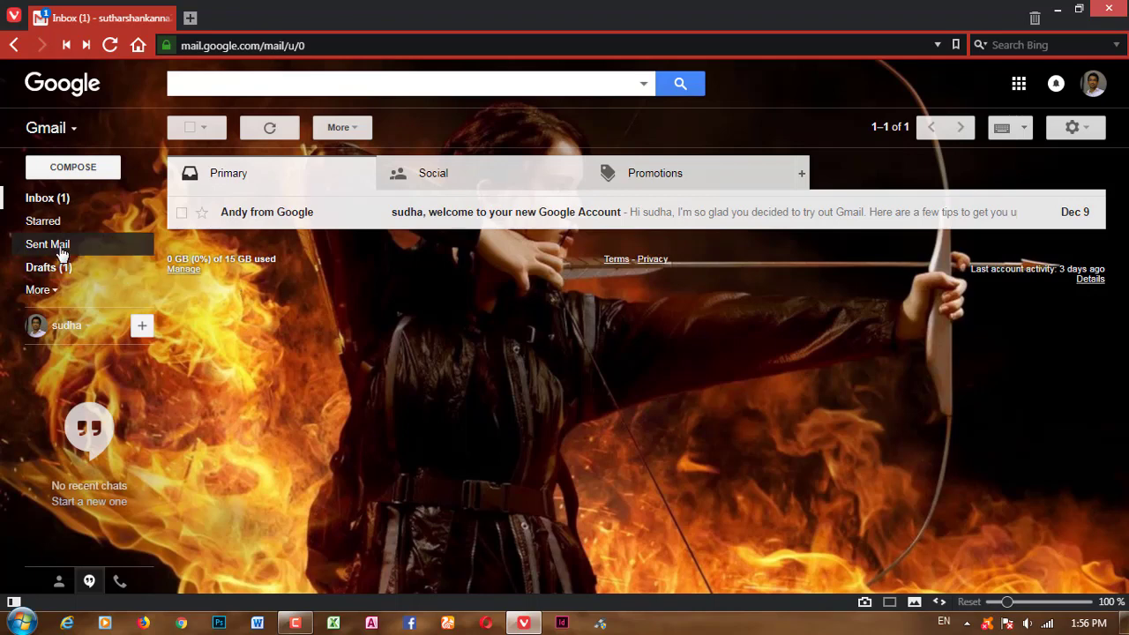
left_click(137, 246)
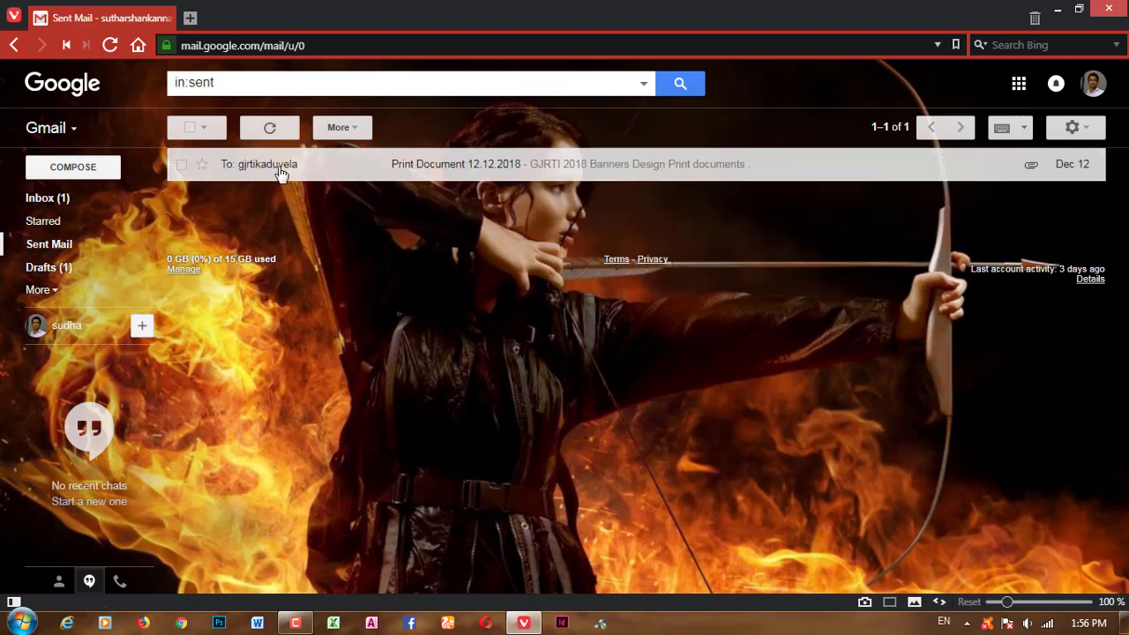
Open the sent 'Print Document 12.12.2018' email with its Word CV attachment
left_click(394, 170)
mouse_move(300, 307)
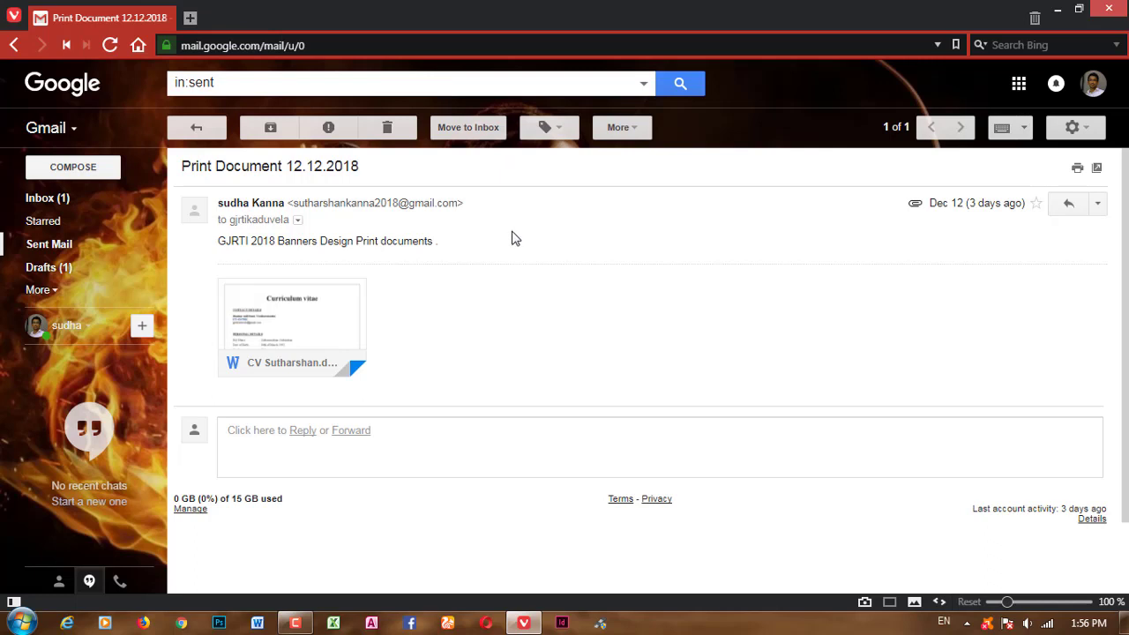
Compose a new message and add a Cc line below the To field
left_click(59, 171)
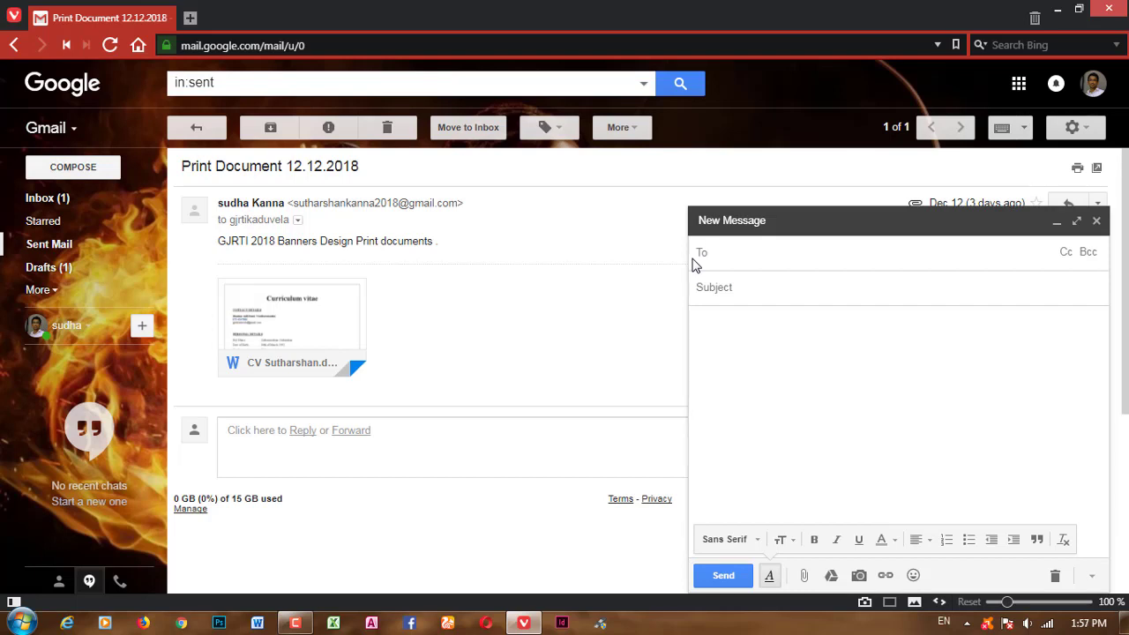
left_click(1067, 255)
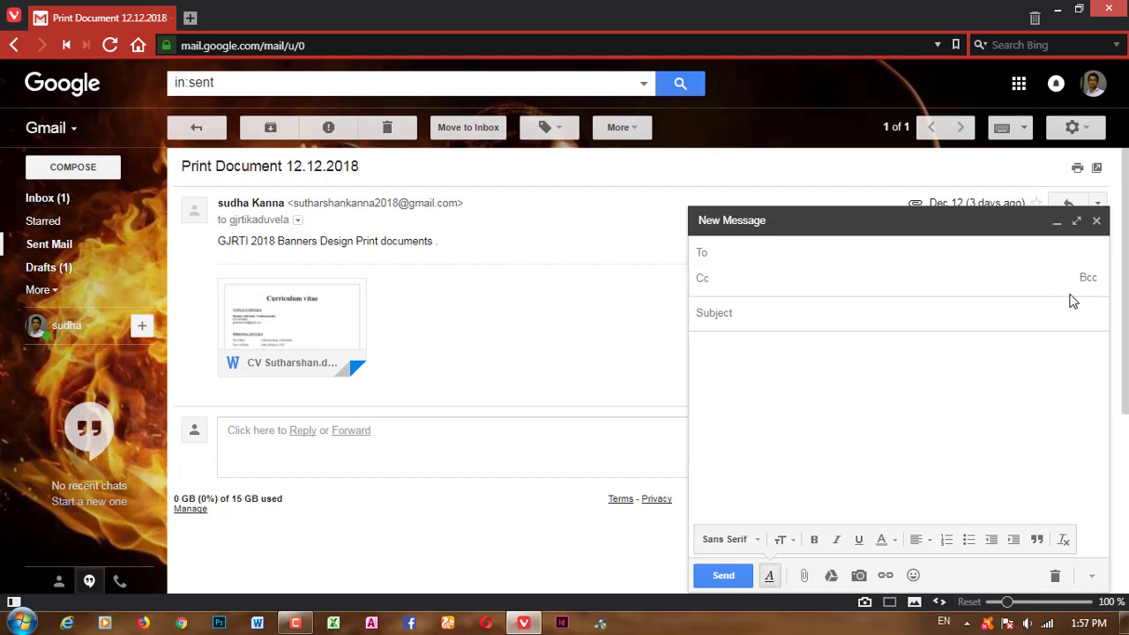
Add a saved contact and a second Gmail address as Cc recipients
type("gjrti")
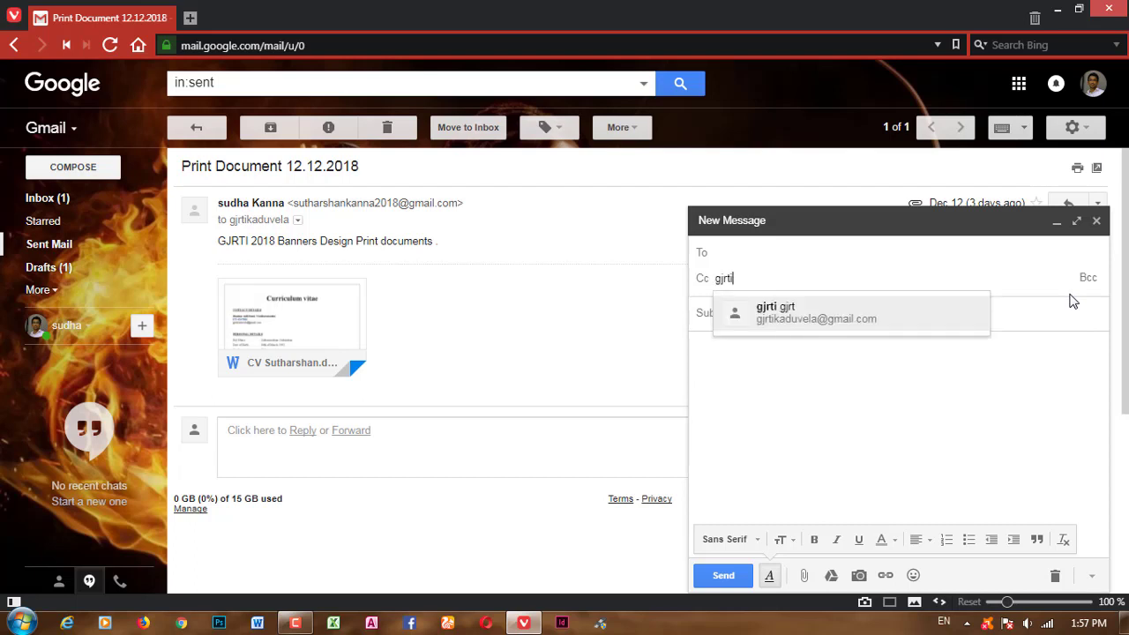
left_click(863, 312)
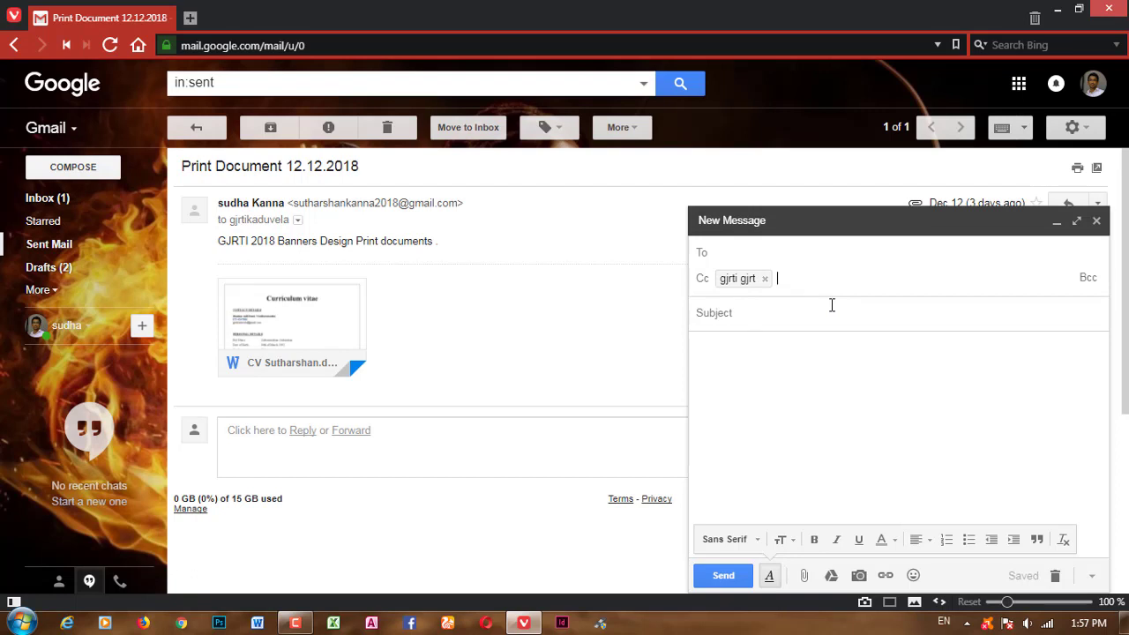
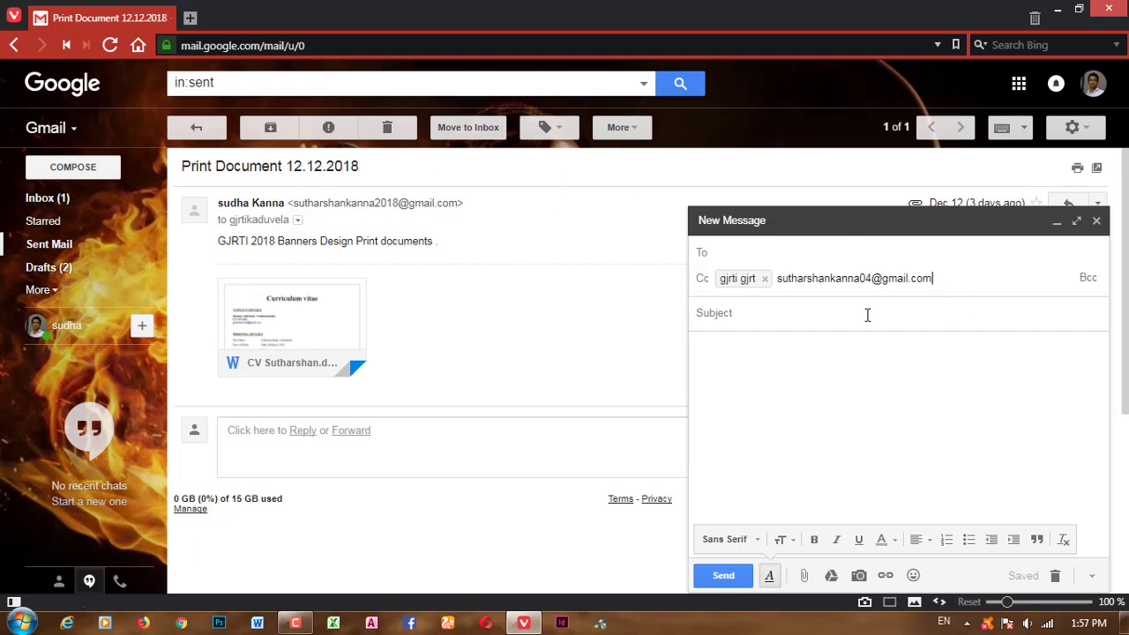
left_click(753, 319)
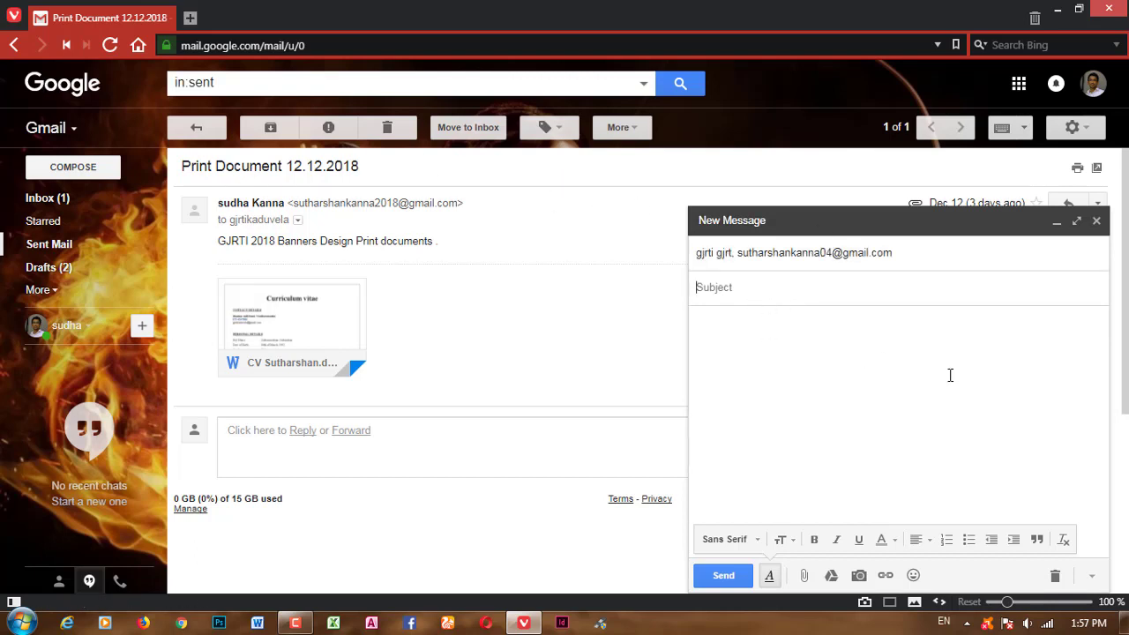
Enter subject 'Hello' and body 'Good afternoon', checking the two Cc recipients
type("Hello")
left_click(754, 360)
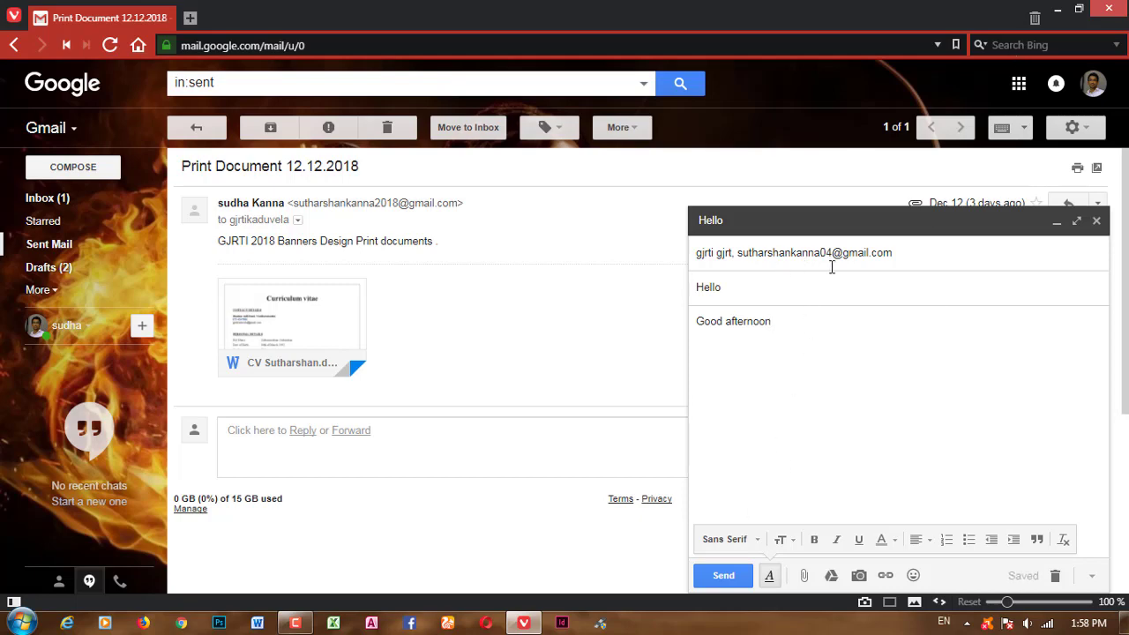
left_click(942, 262)
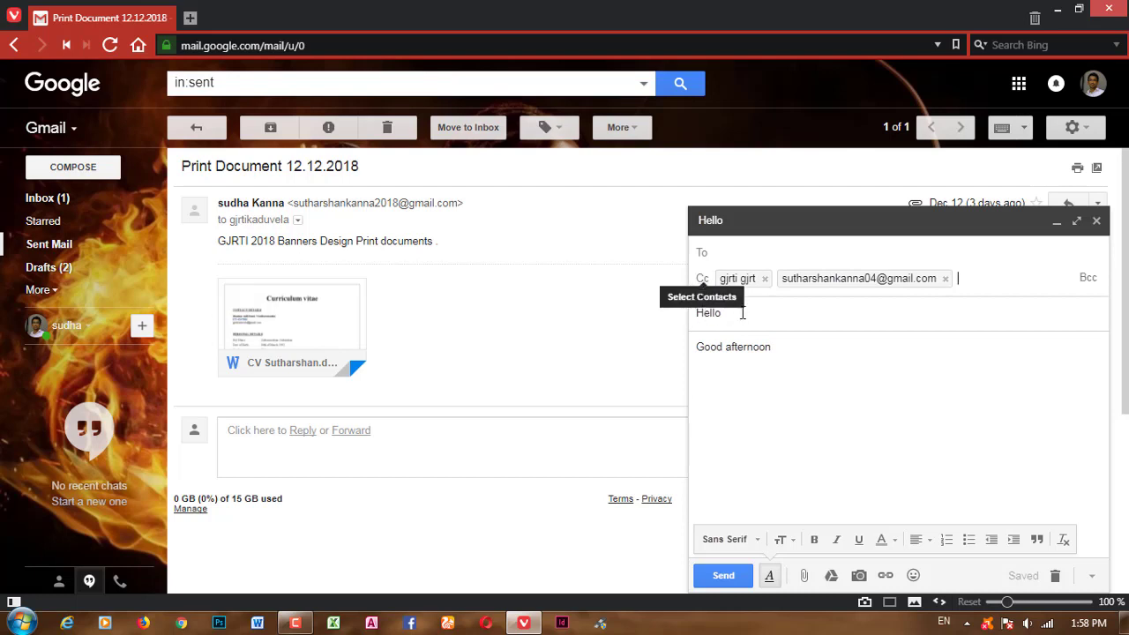
mouse_move(733, 280)
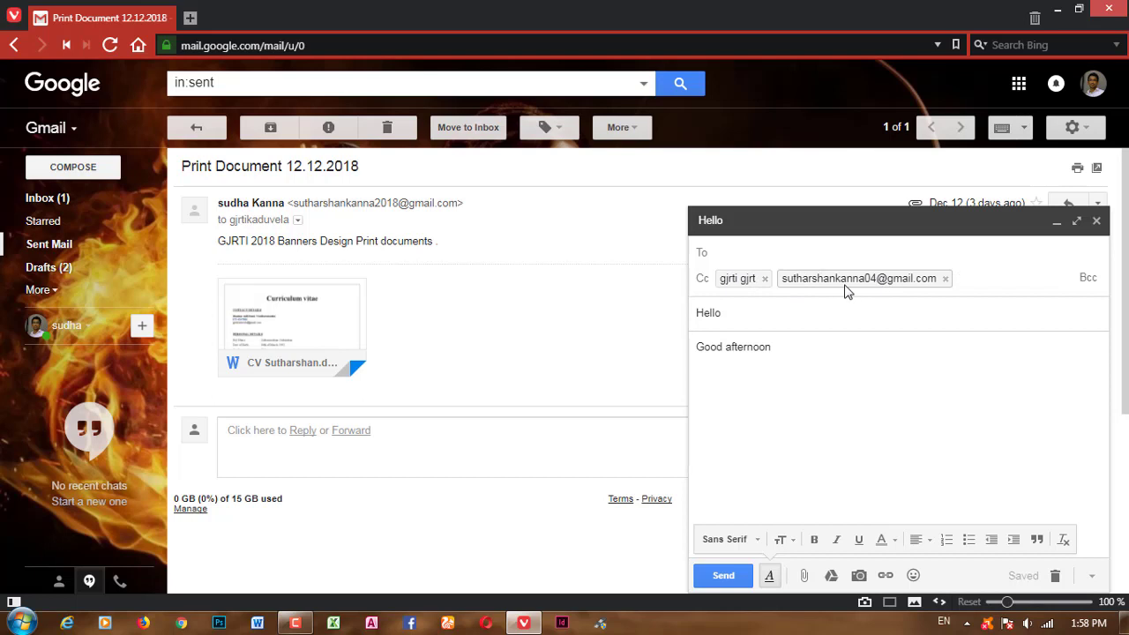
mouse_move(845, 291)
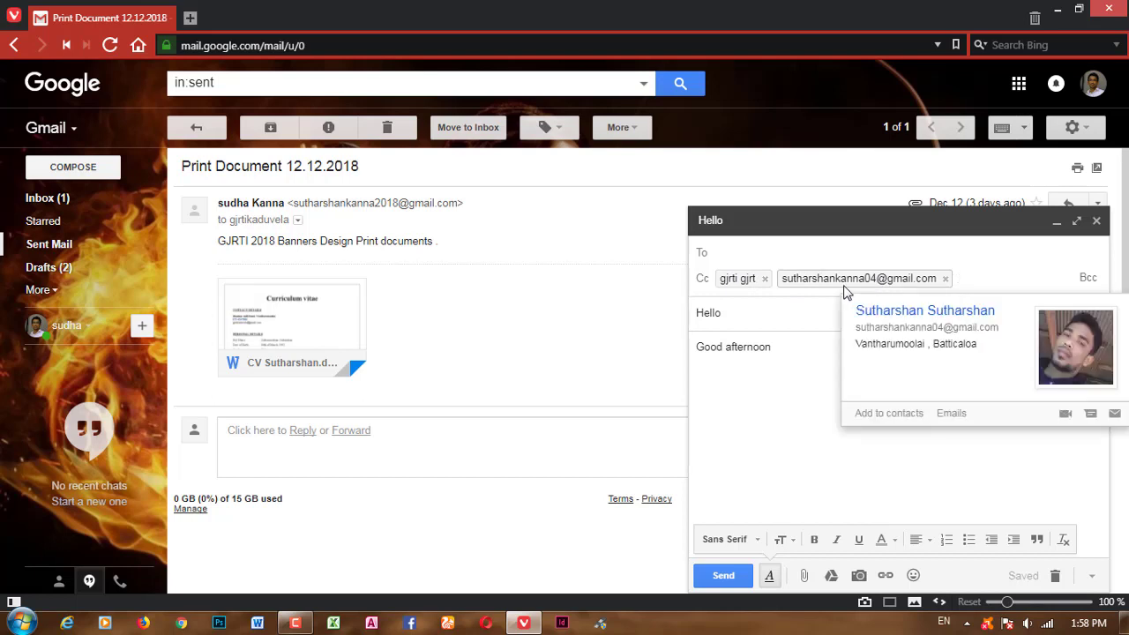
left_click(762, 364)
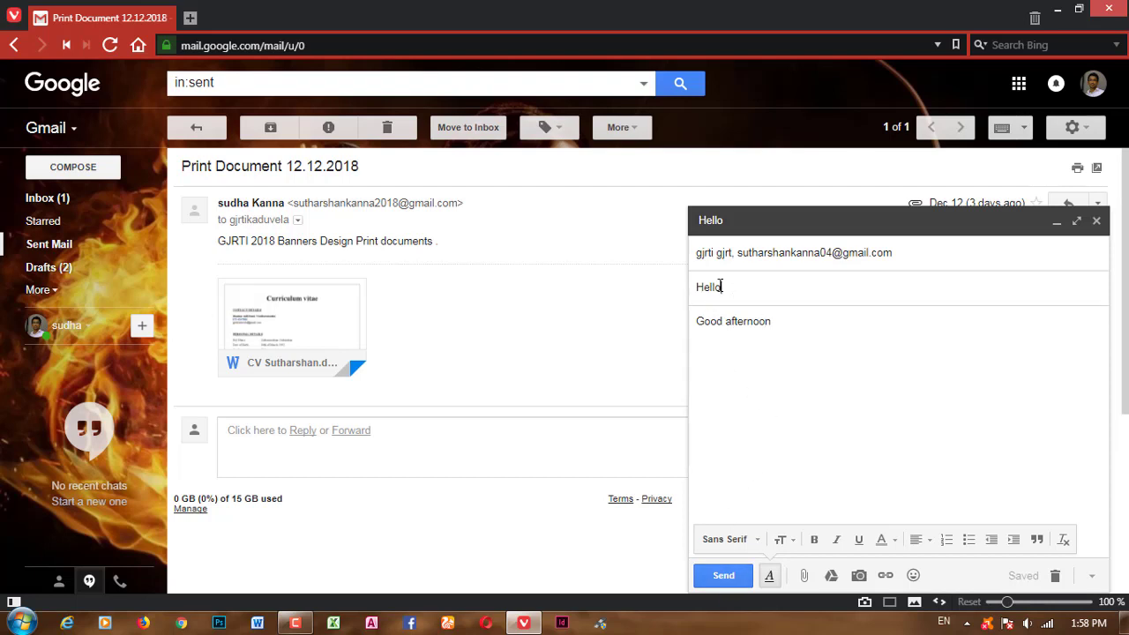
left_click_drag(721, 287, 692, 289)
left_click_drag(780, 321, 686, 321)
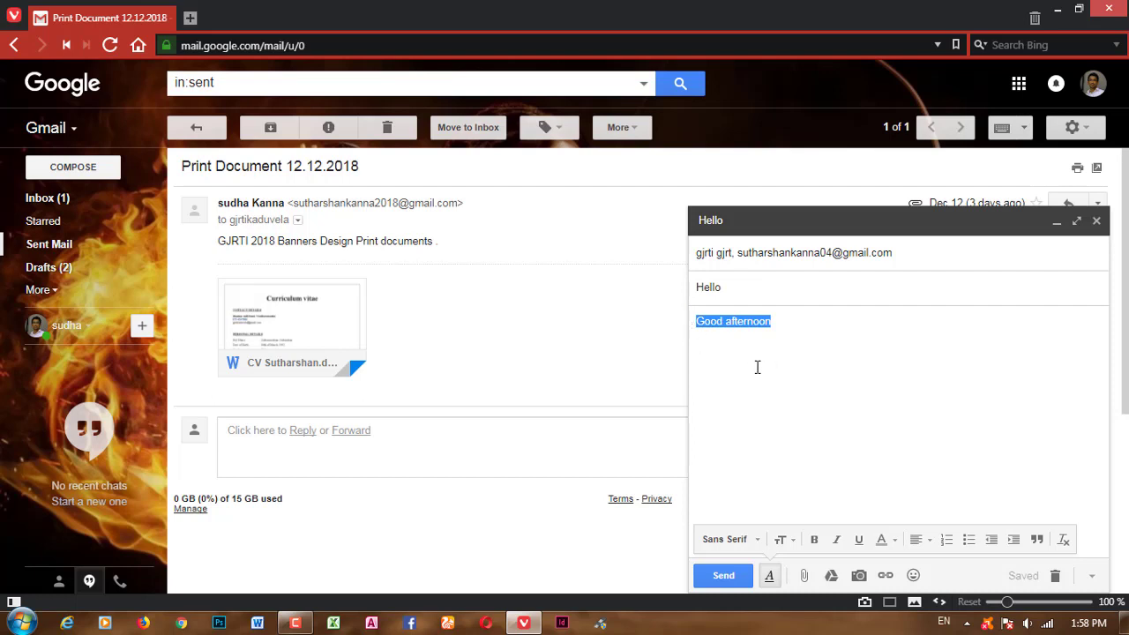
Recheck the recipients, subject and body, then send the 'Hello' email
left_click(975, 259)
mouse_move(732, 291)
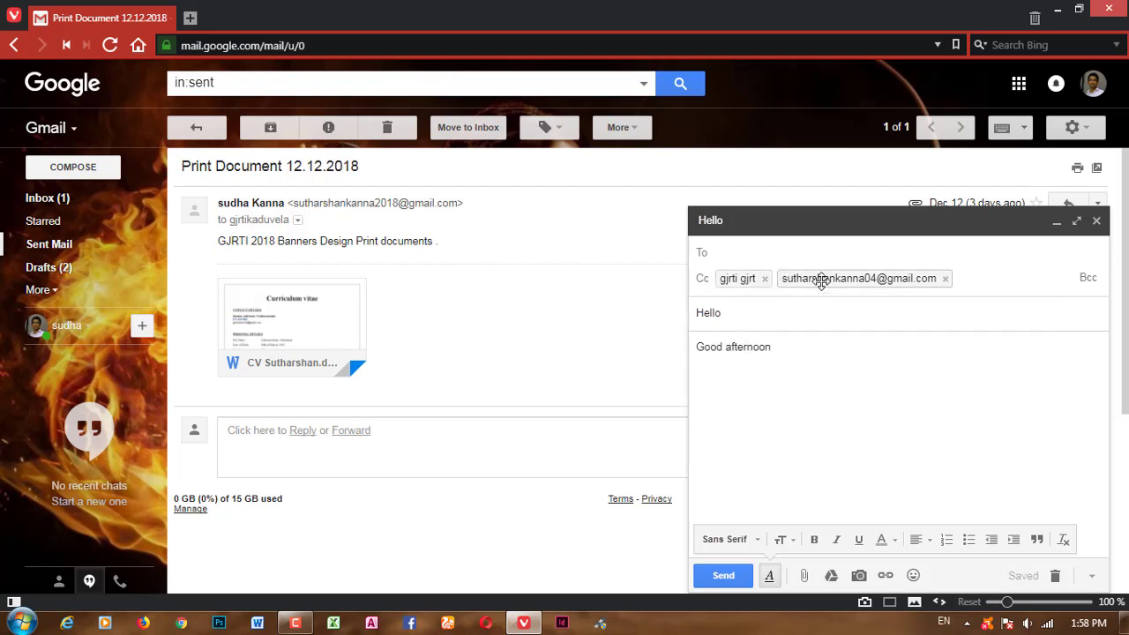
mouse_move(840, 281)
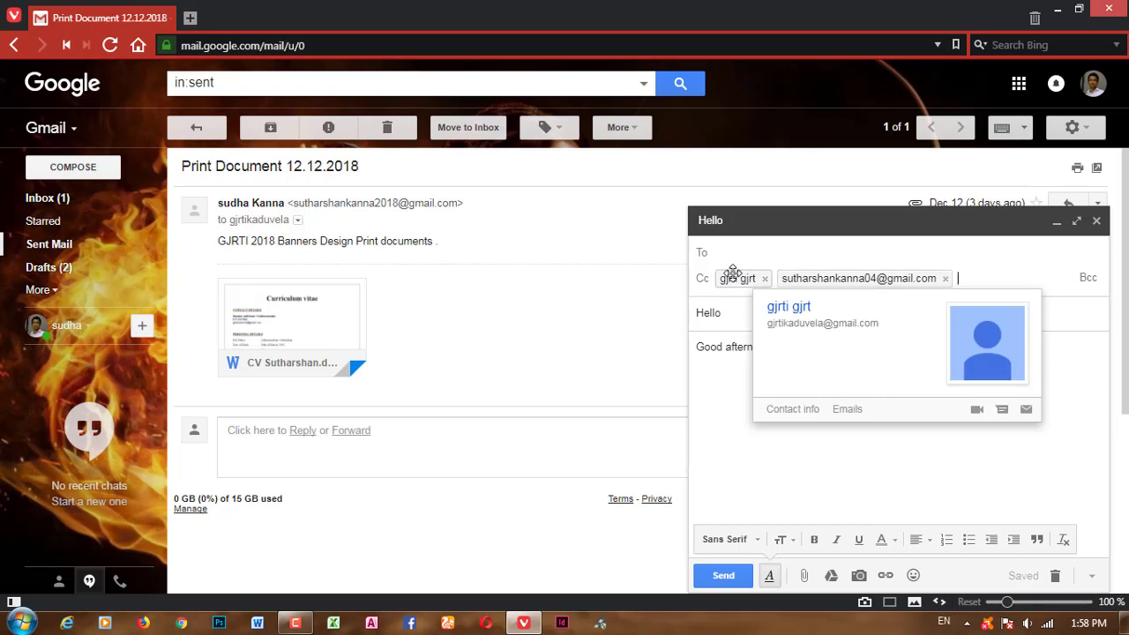
double_click(711, 314)
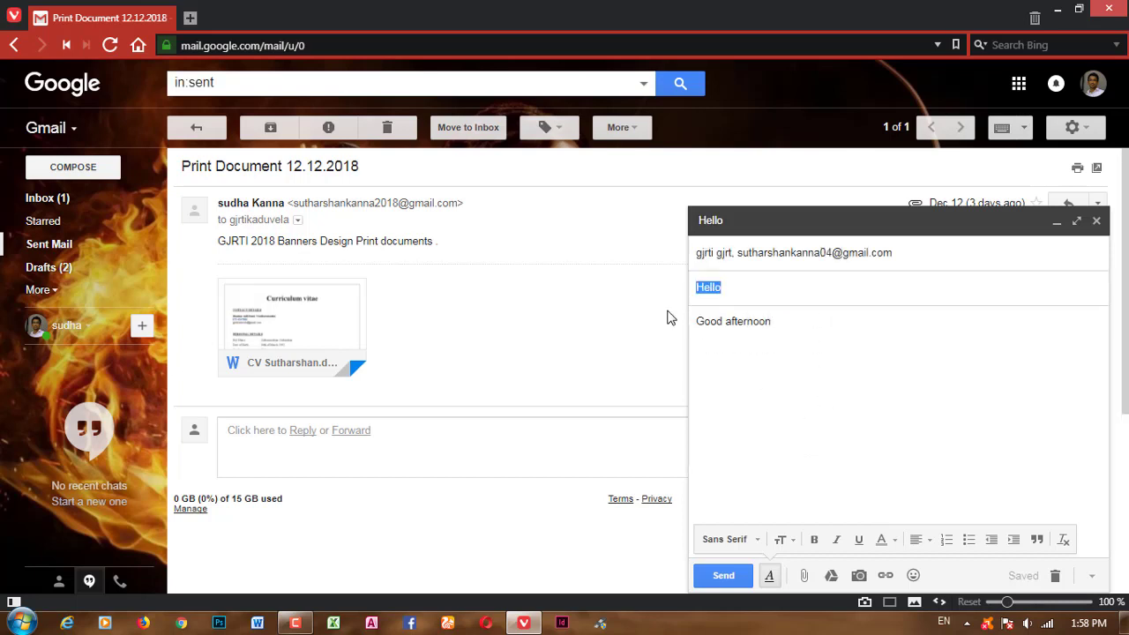
triple_click(782, 320)
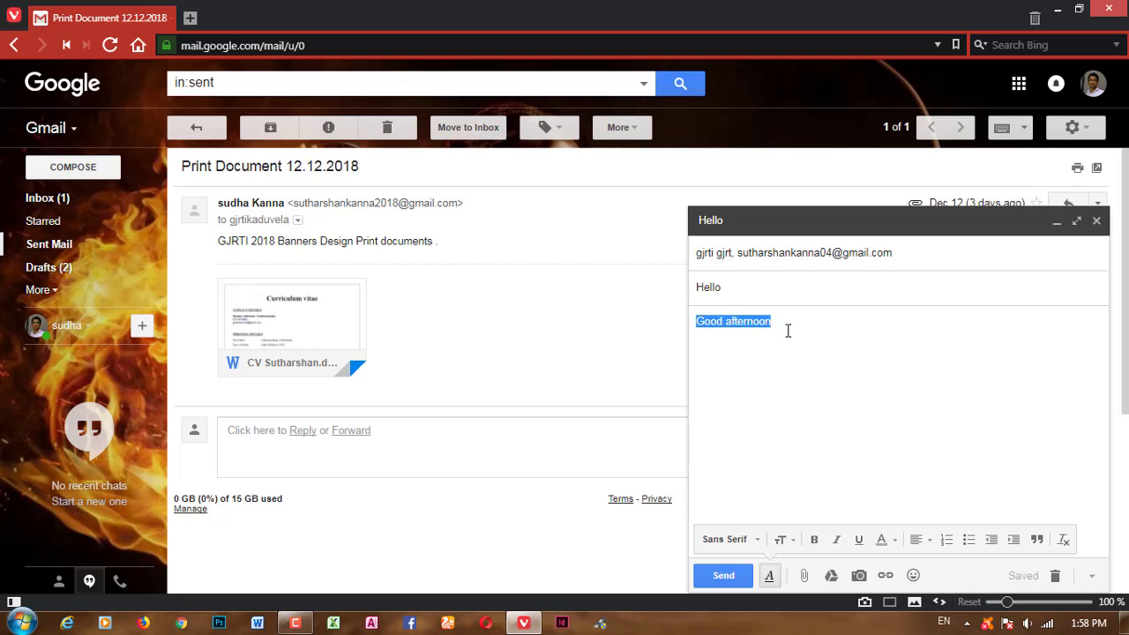
left_click(712, 575)
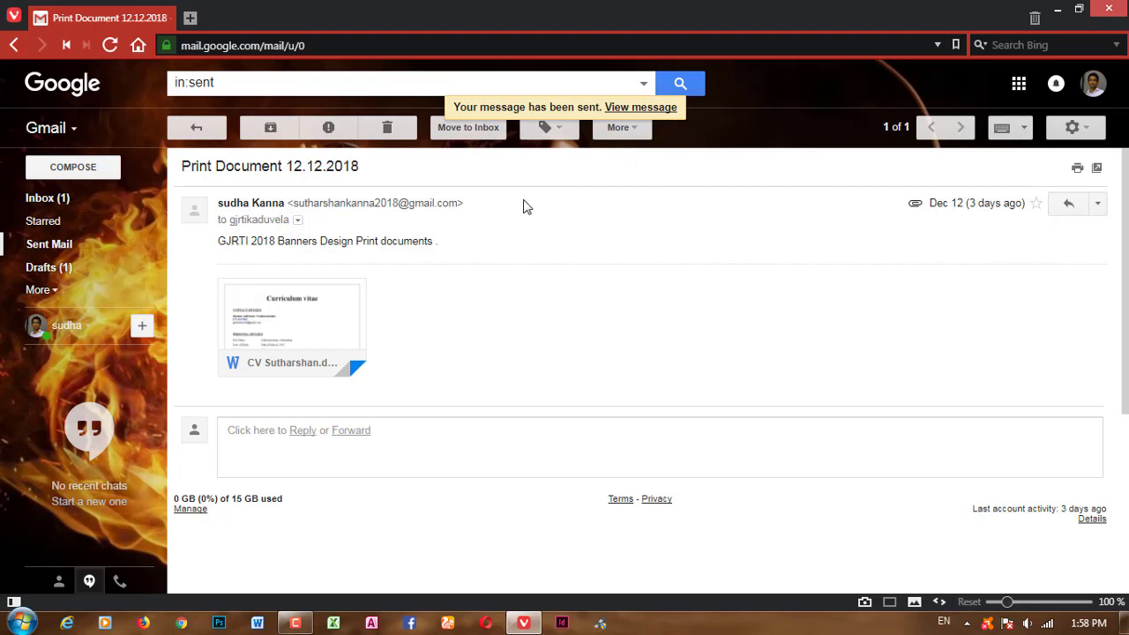
Minimize the Vivaldi browser window to reveal the Windows desktop
left_click(532, 627)
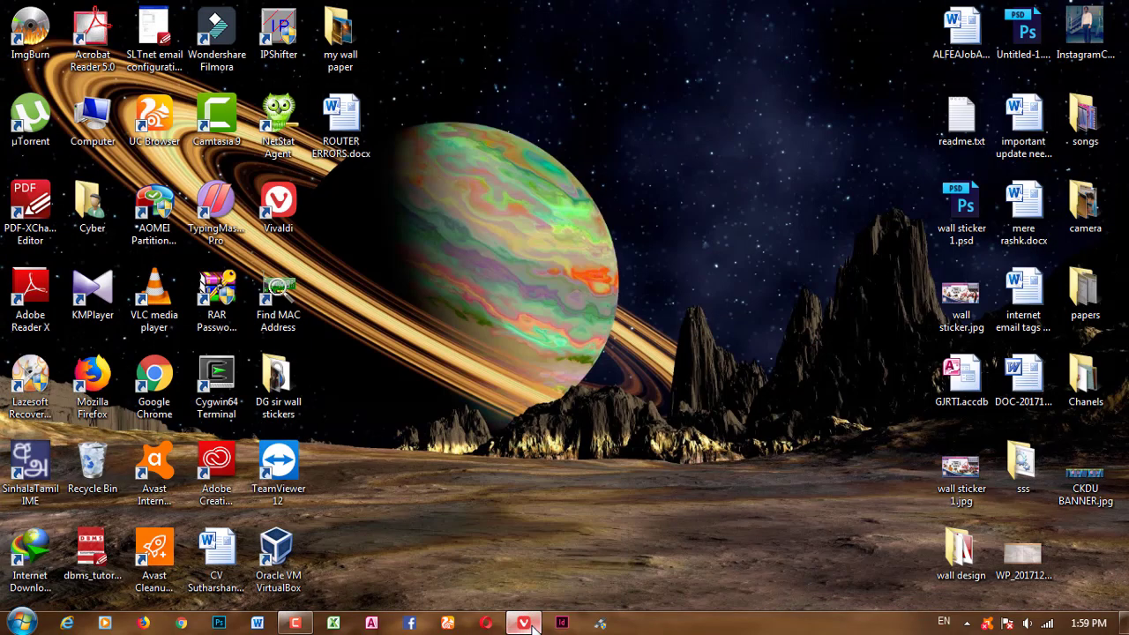
left_click(532, 627)
left_click(531, 627)
left_click(532, 627)
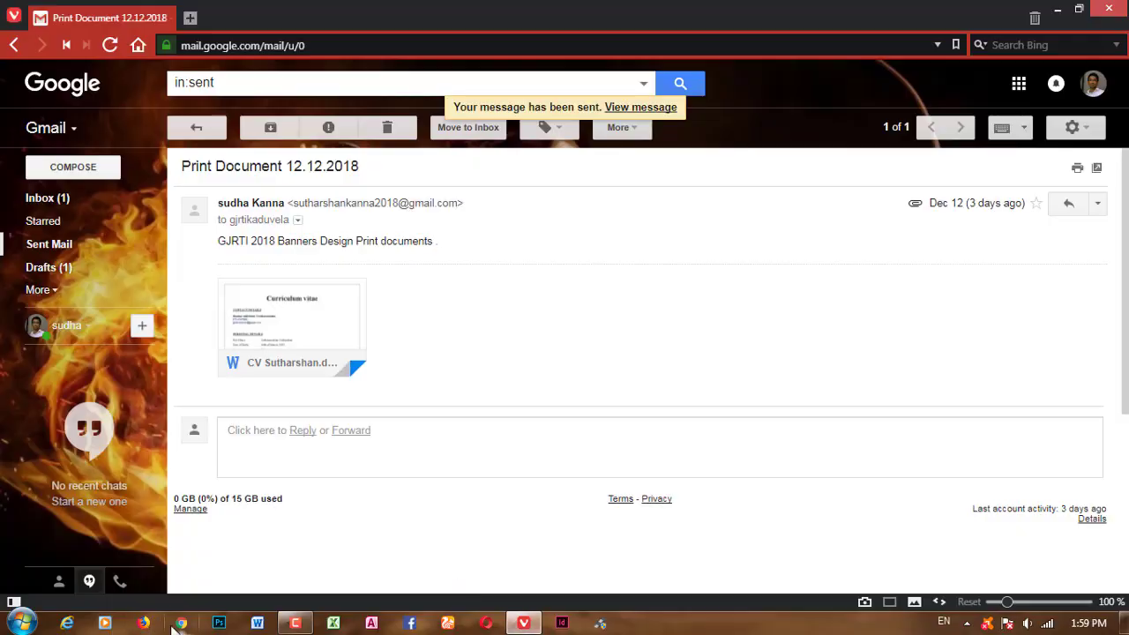
Launch and close Firefox, then start UC Browser on its speed-dial new tab page
left_click(144, 625)
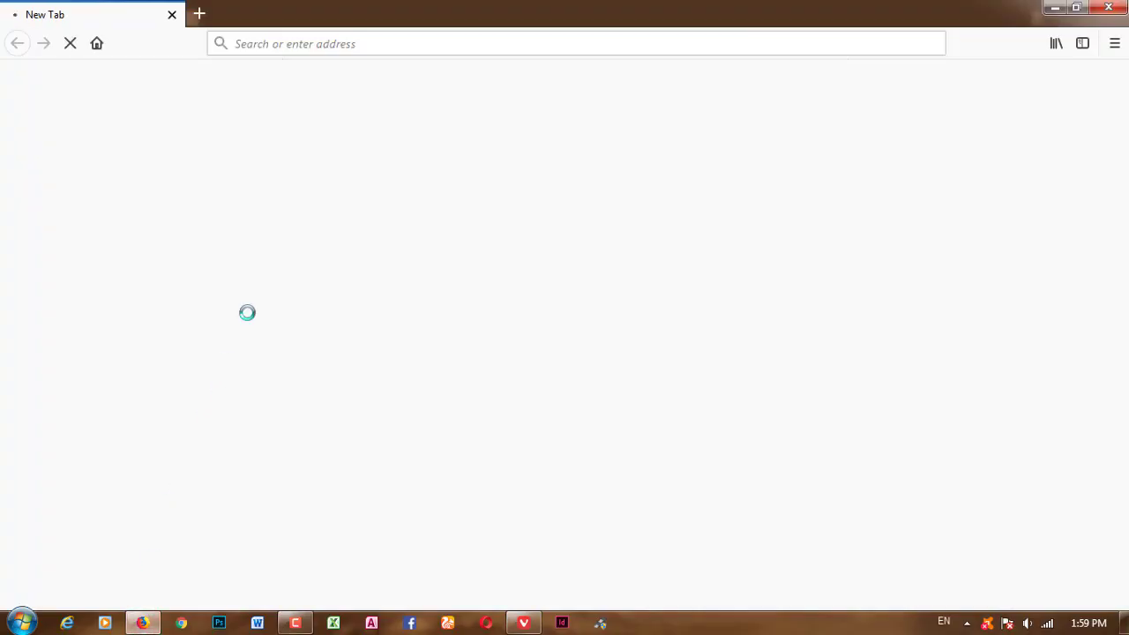
left_click(171, 15)
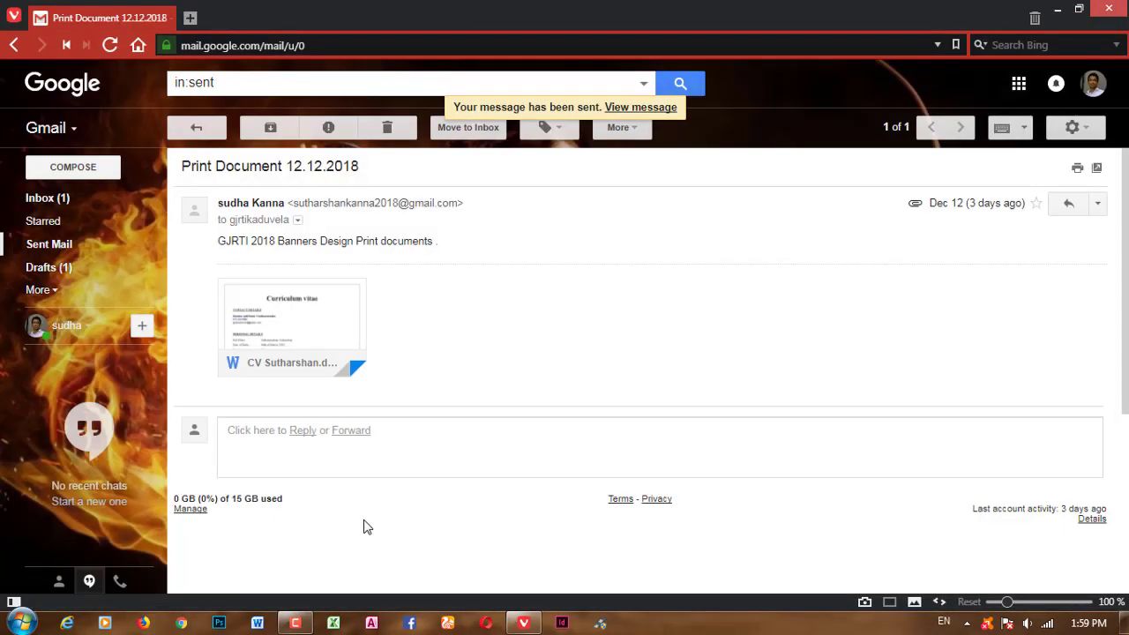
left_click(451, 621)
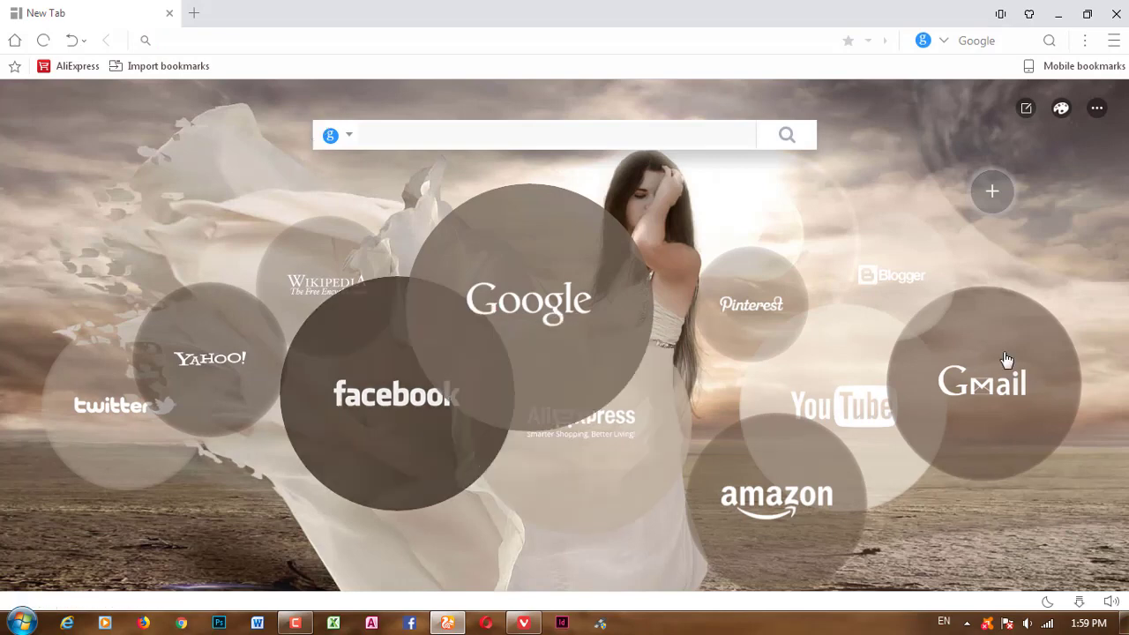
Open Gmail from UC Browser's speed-dial and go to its Google sign-in page
left_click(991, 336)
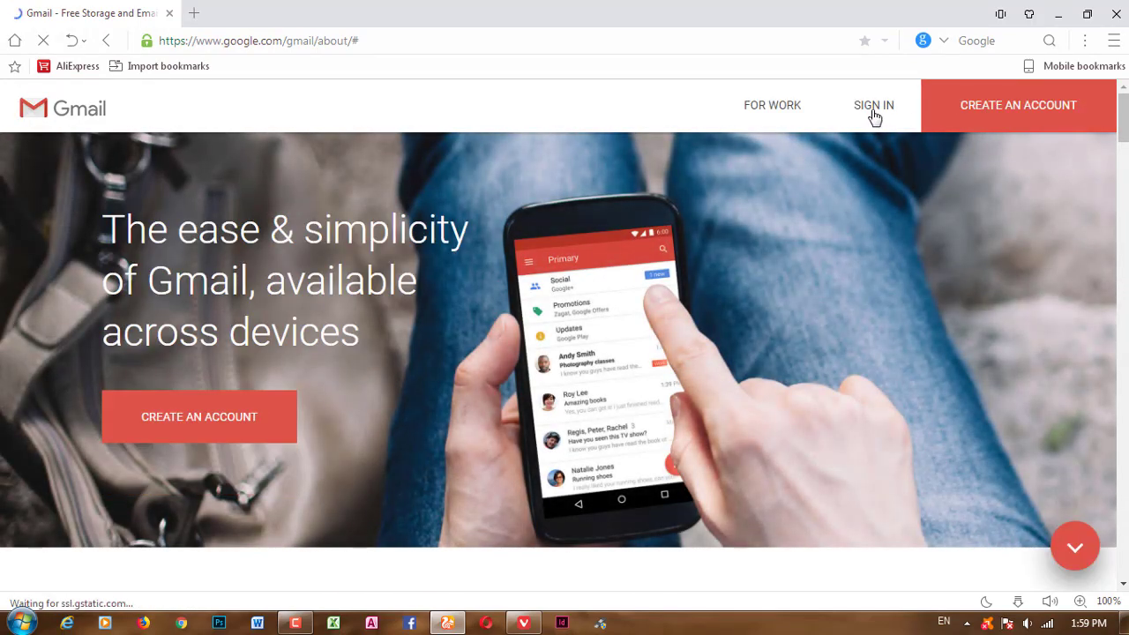
left_click(873, 113)
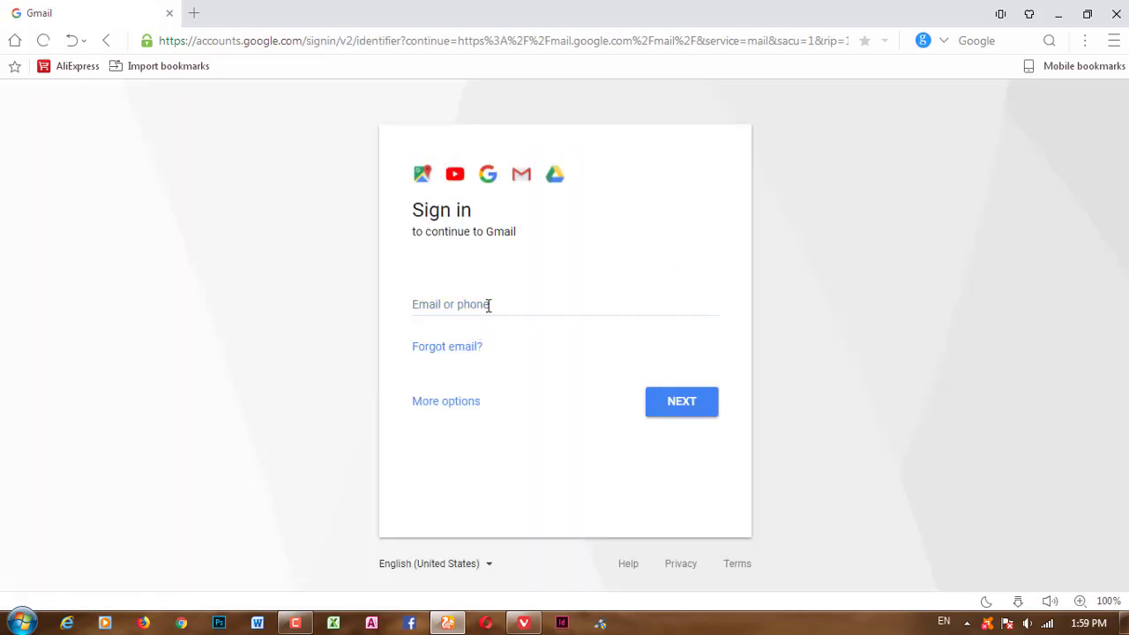
Enter the account email and submit it, then retry after the 'Something went wrong' error
left_click(488, 305)
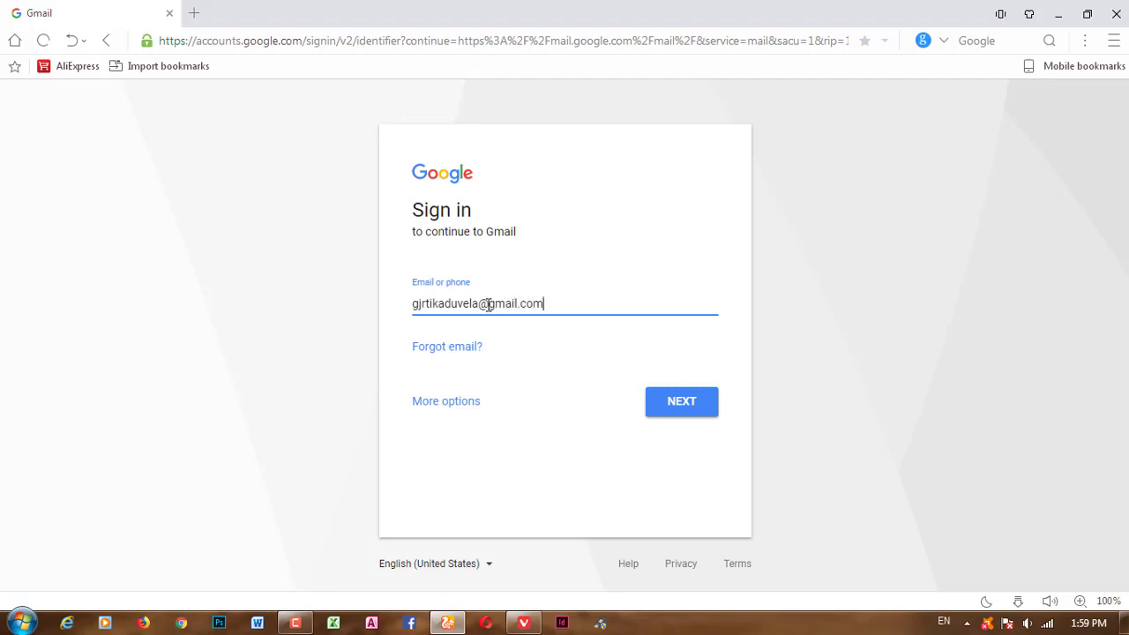
key("Tab")
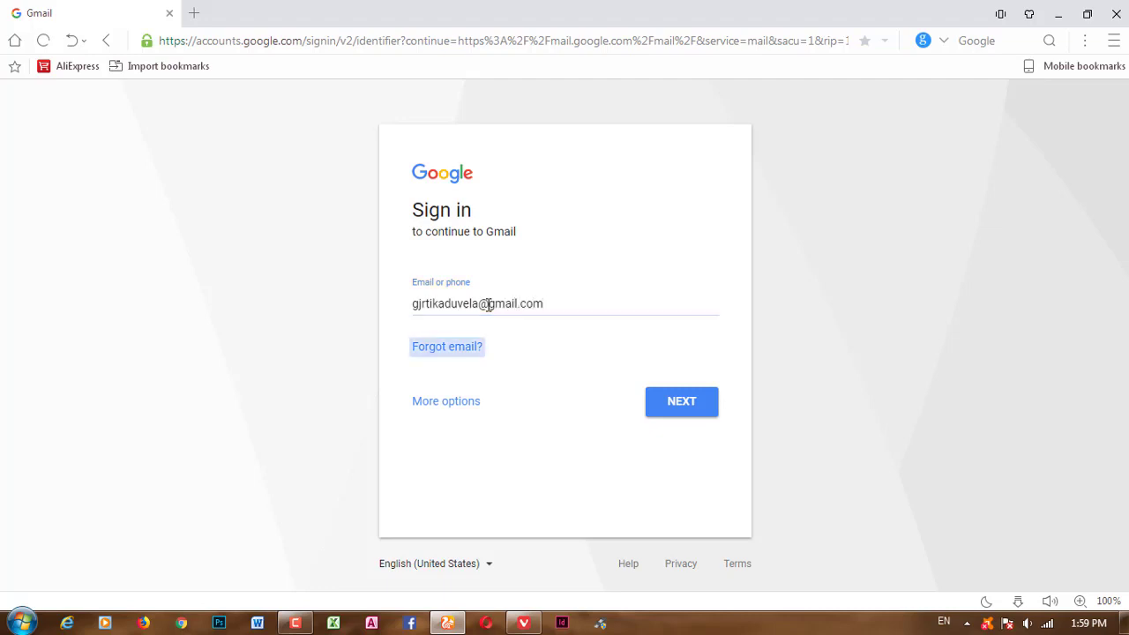
left_click(677, 418)
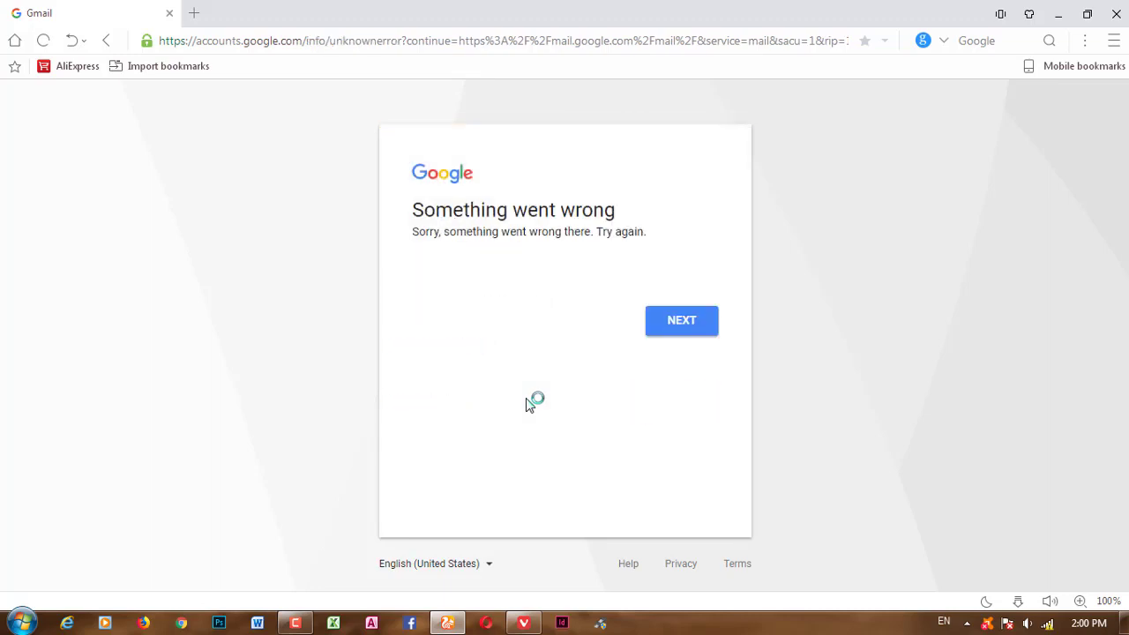
left_click(682, 323)
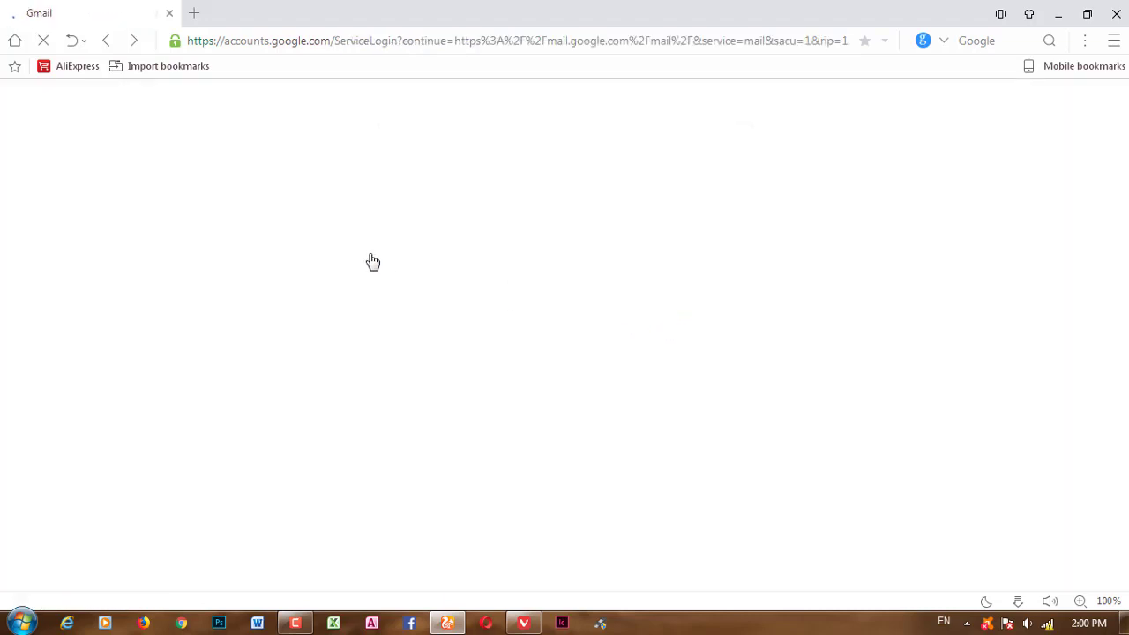
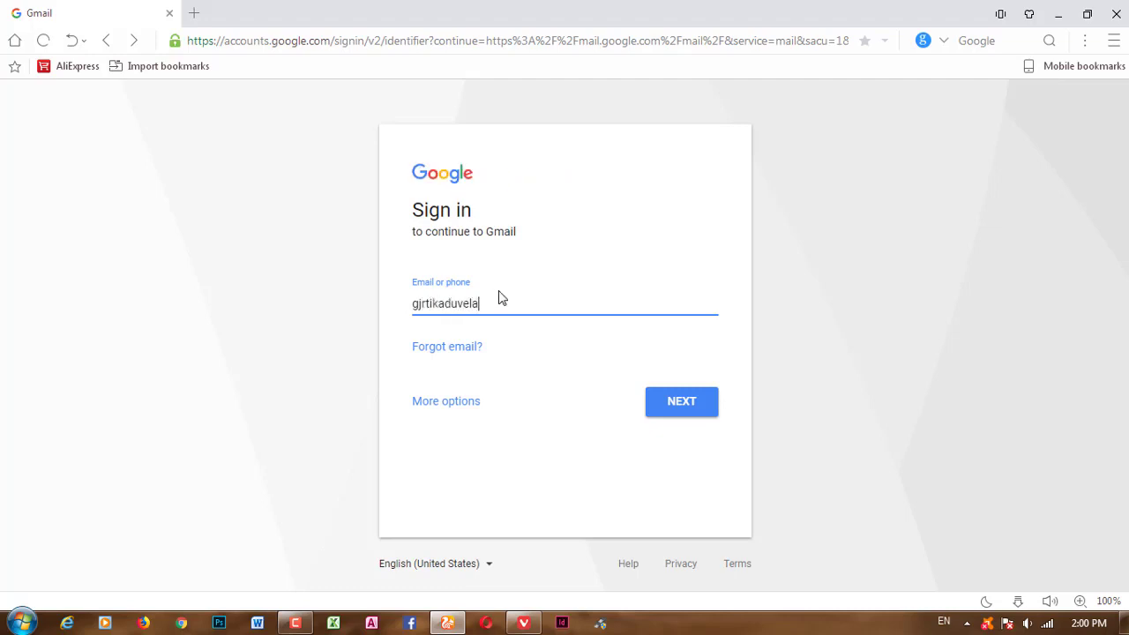
Finish entering the receiving account's e-mail address and sign in with its password
left_click(706, 408)
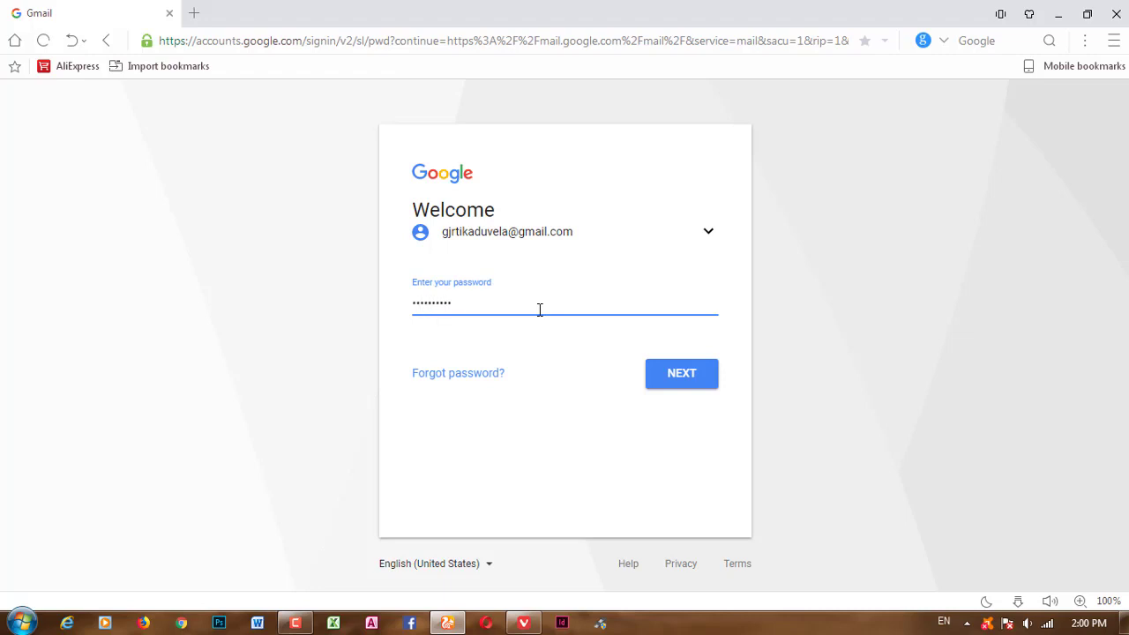
left_click(688, 383)
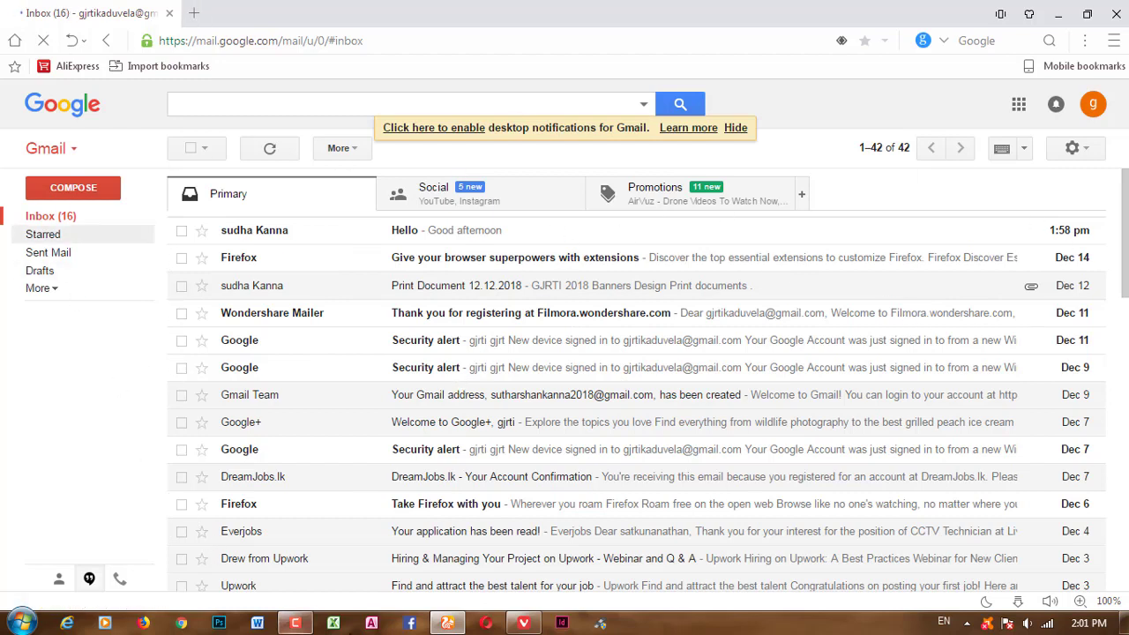
mouse_move(452, 624)
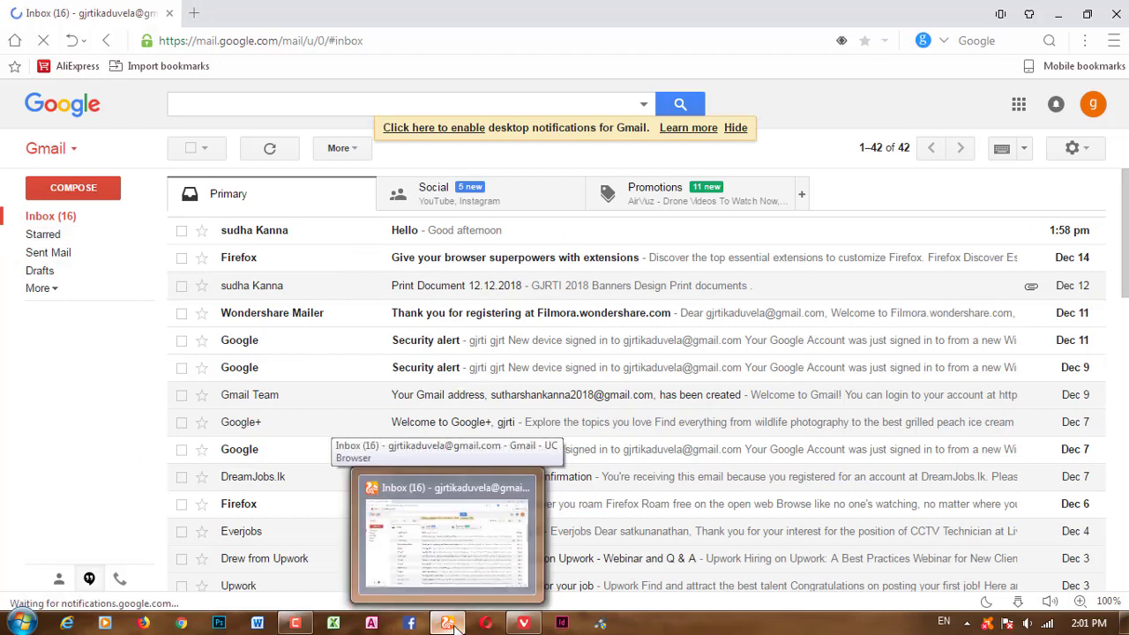
mouse_move(525, 624)
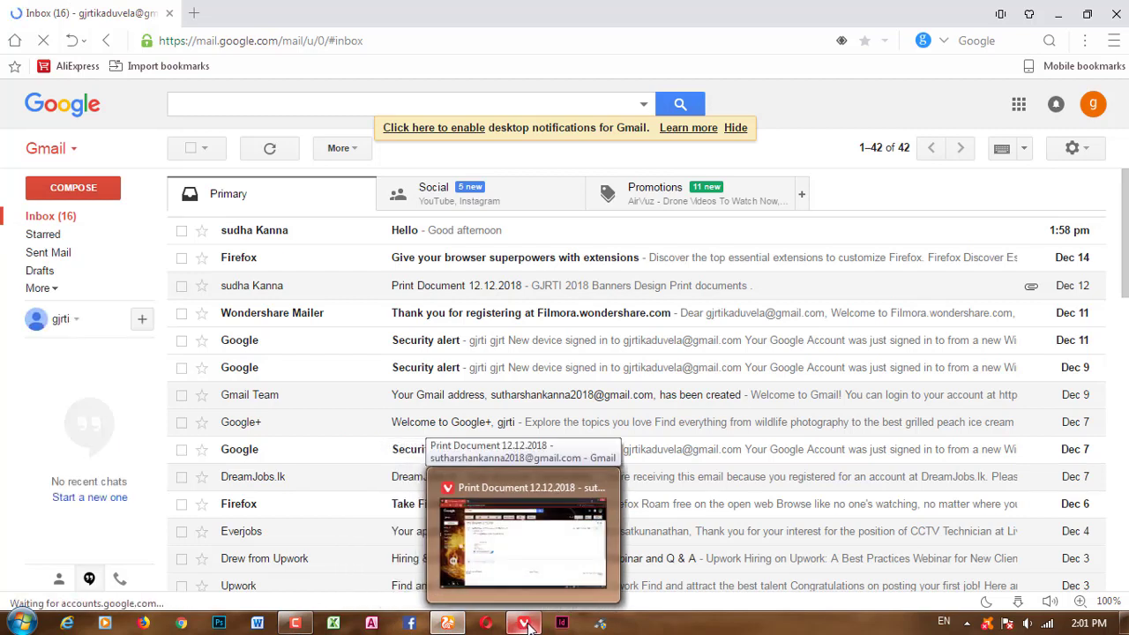
left_click(788, 132)
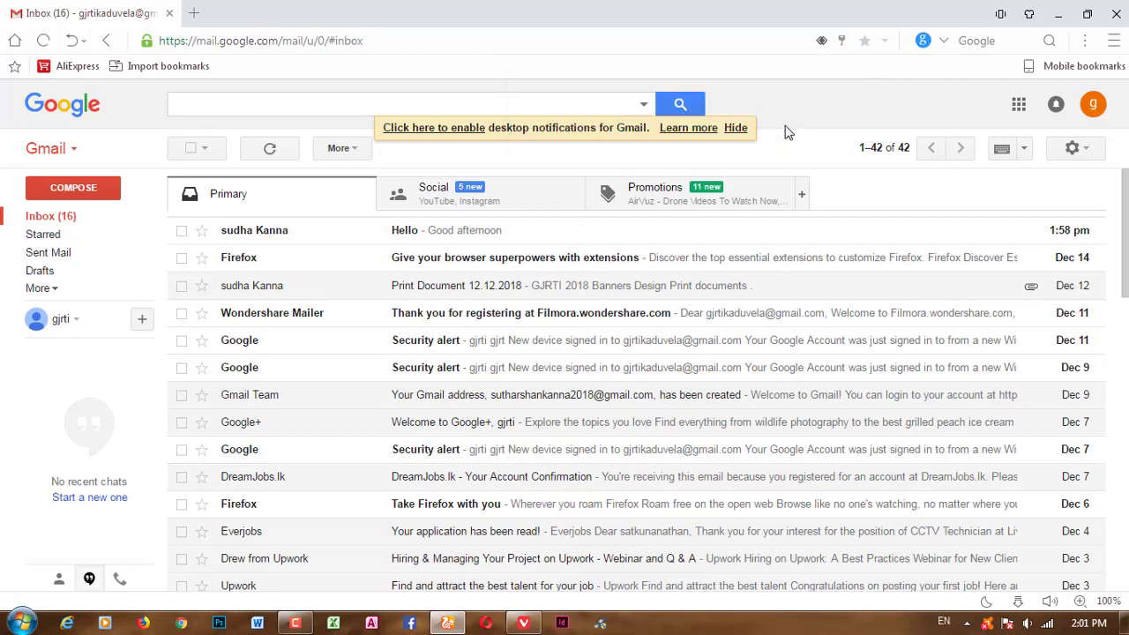
left_click(524, 624)
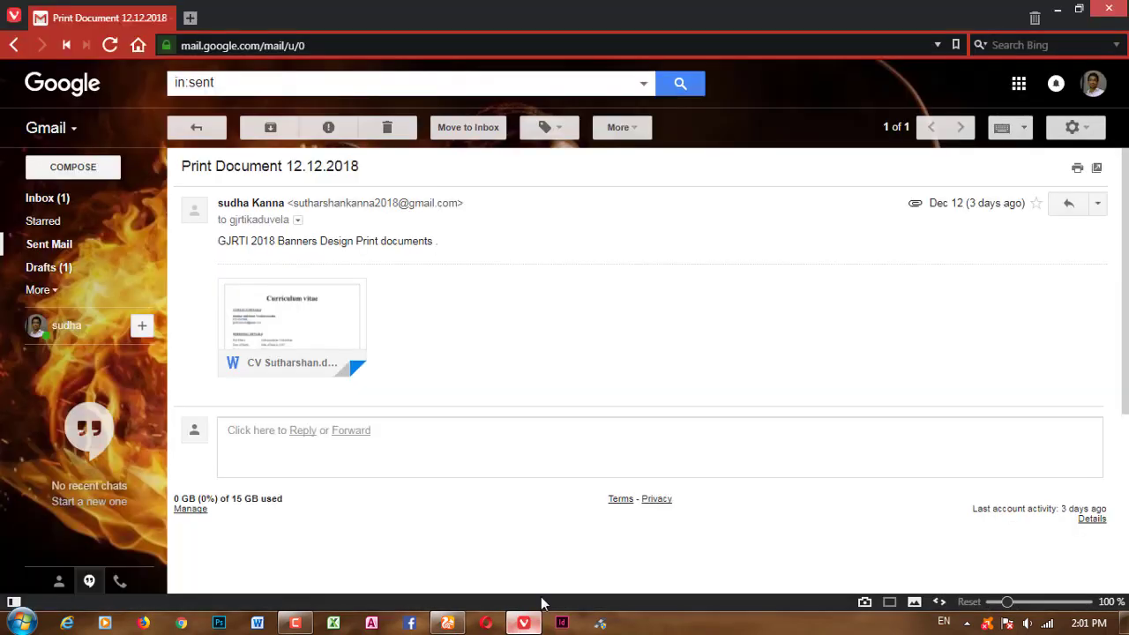
left_click(50, 244)
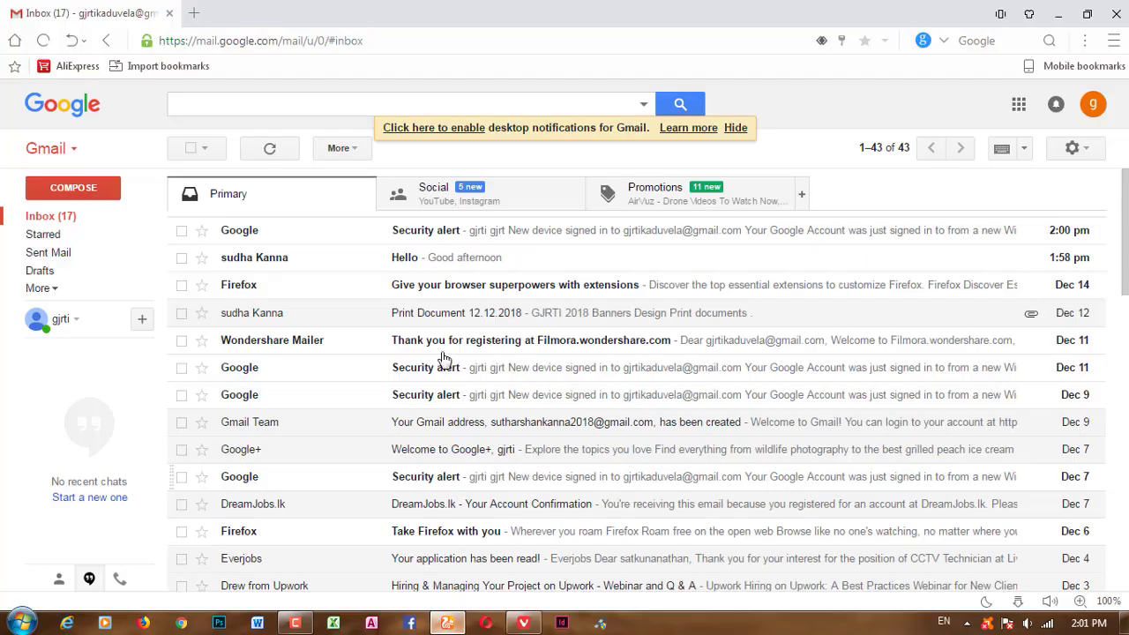
left_click(448, 622)
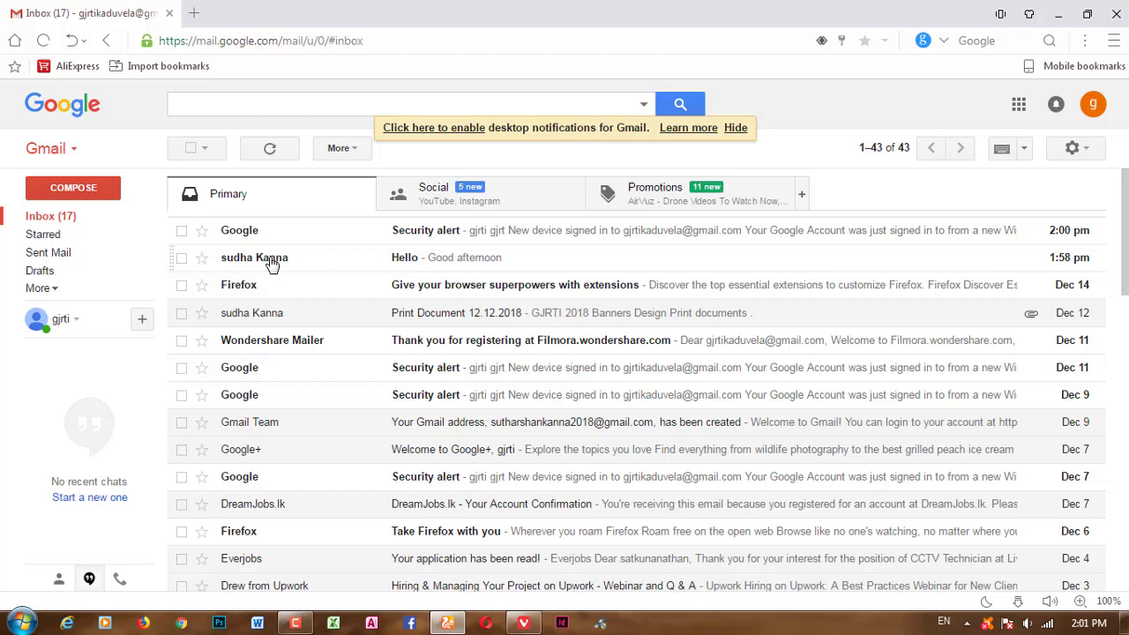
Open the received Hello email and inspect its sender and Cc recipient details
mouse_move(270, 265)
left_click(430, 264)
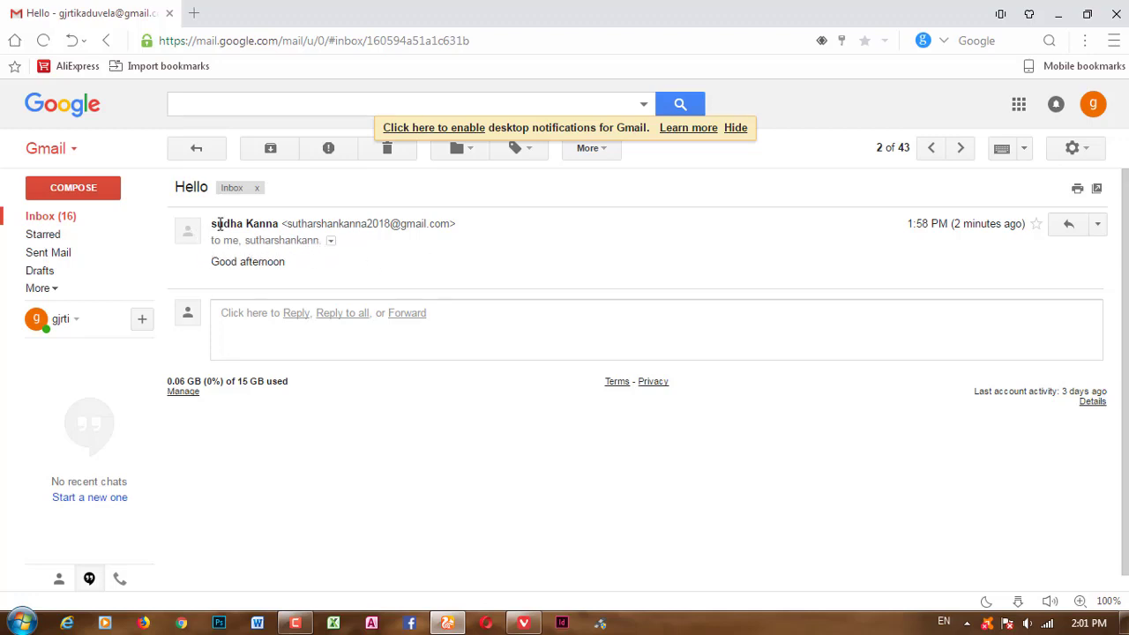
mouse_move(243, 223)
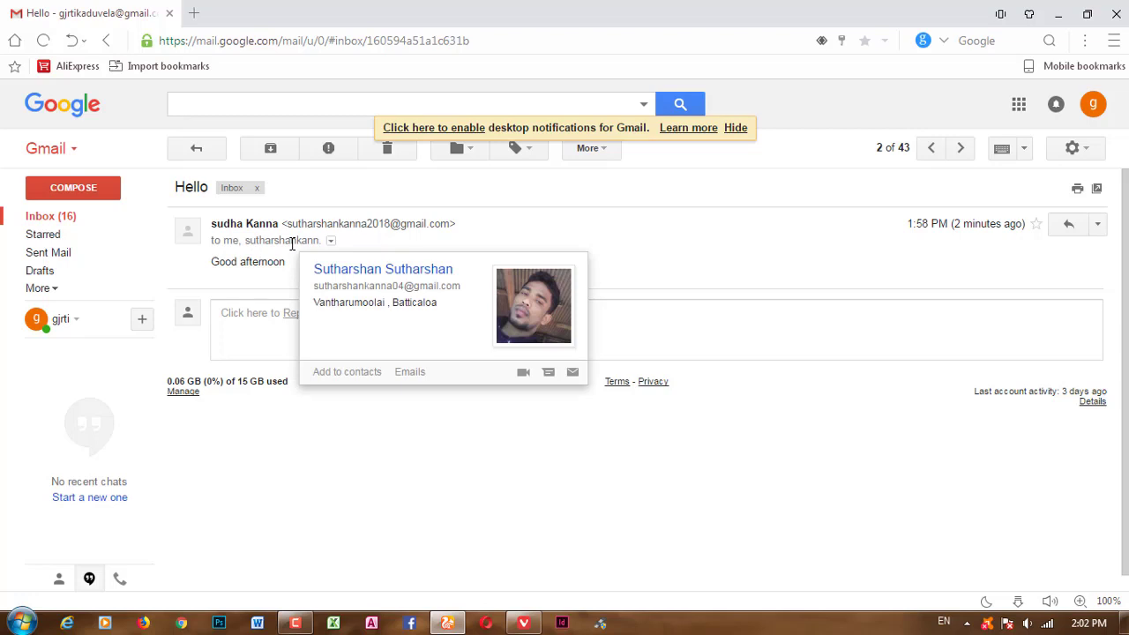
left_click(331, 240)
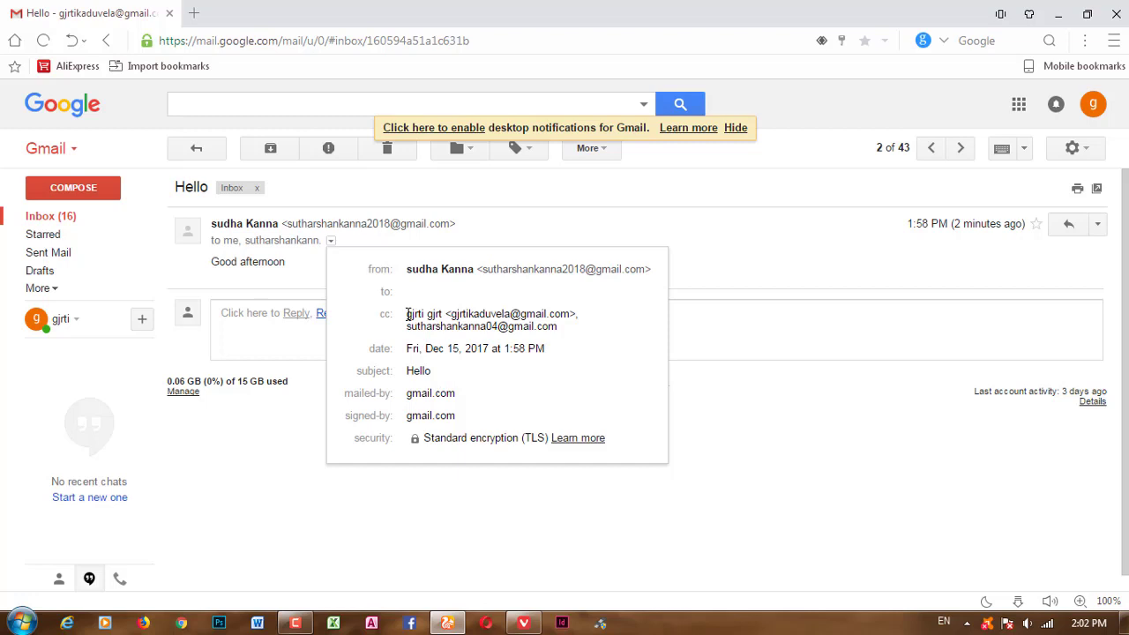
left_click_drag(408, 314, 561, 329)
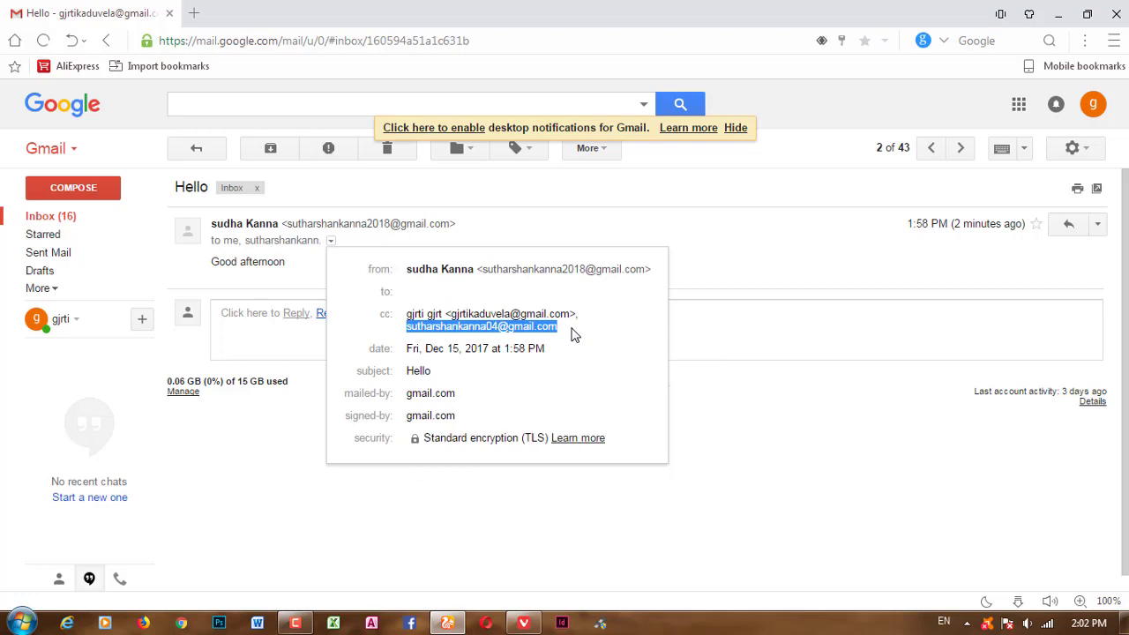
left_click(575, 335)
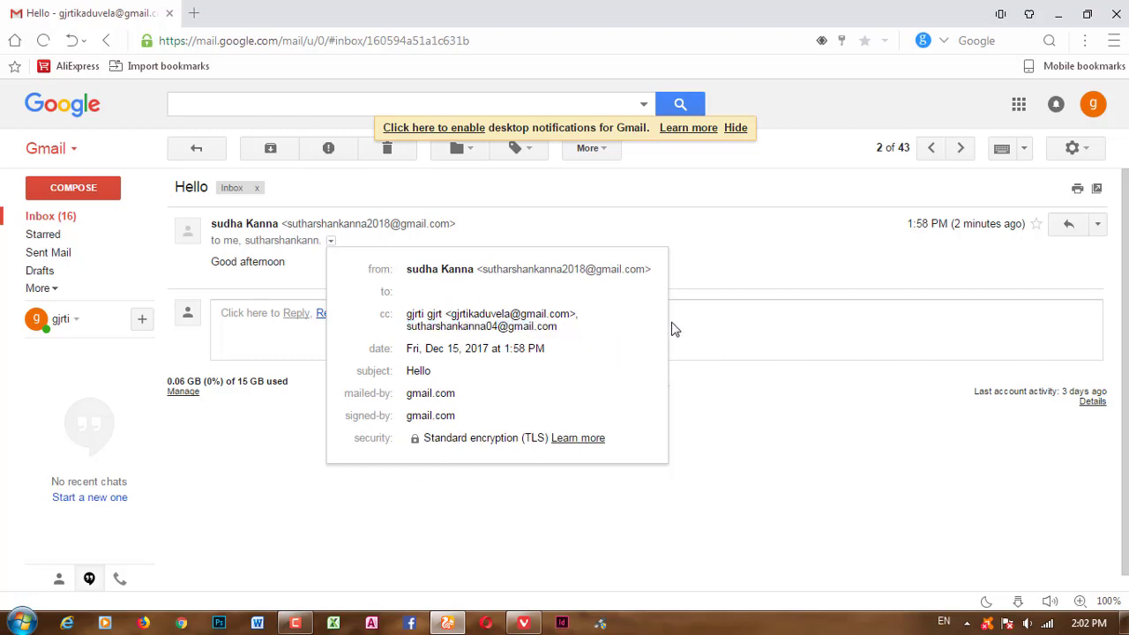
left_click(752, 264)
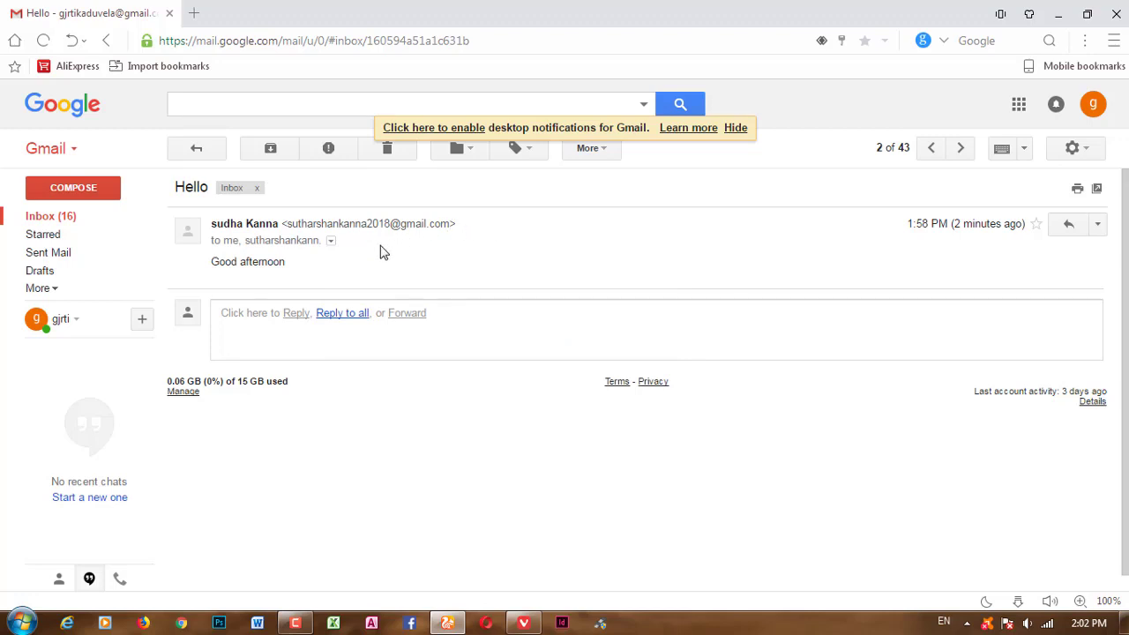
Recheck the Hello email's recipients, then bring the sending account's Gmail window forward
left_click(332, 243)
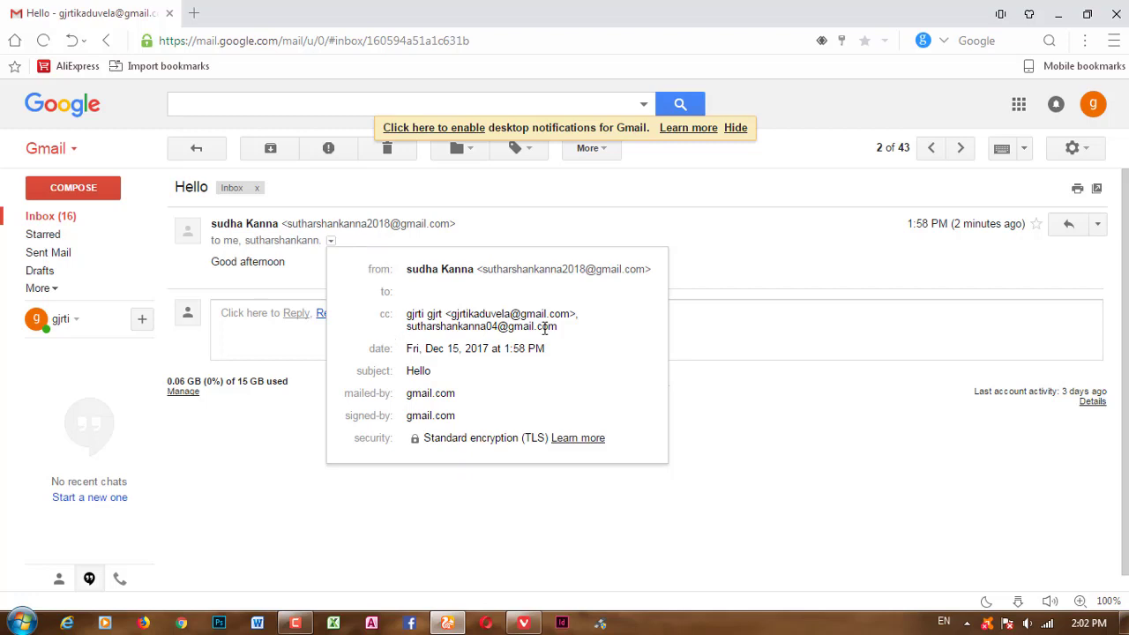
mouse_move(545, 328)
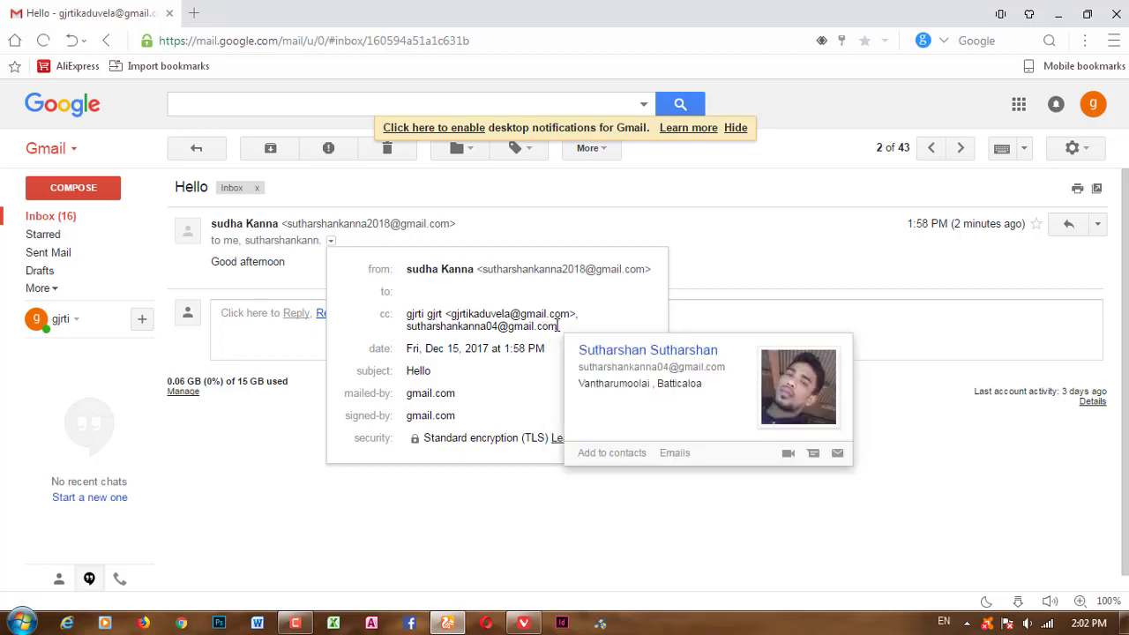
left_click(711, 267)
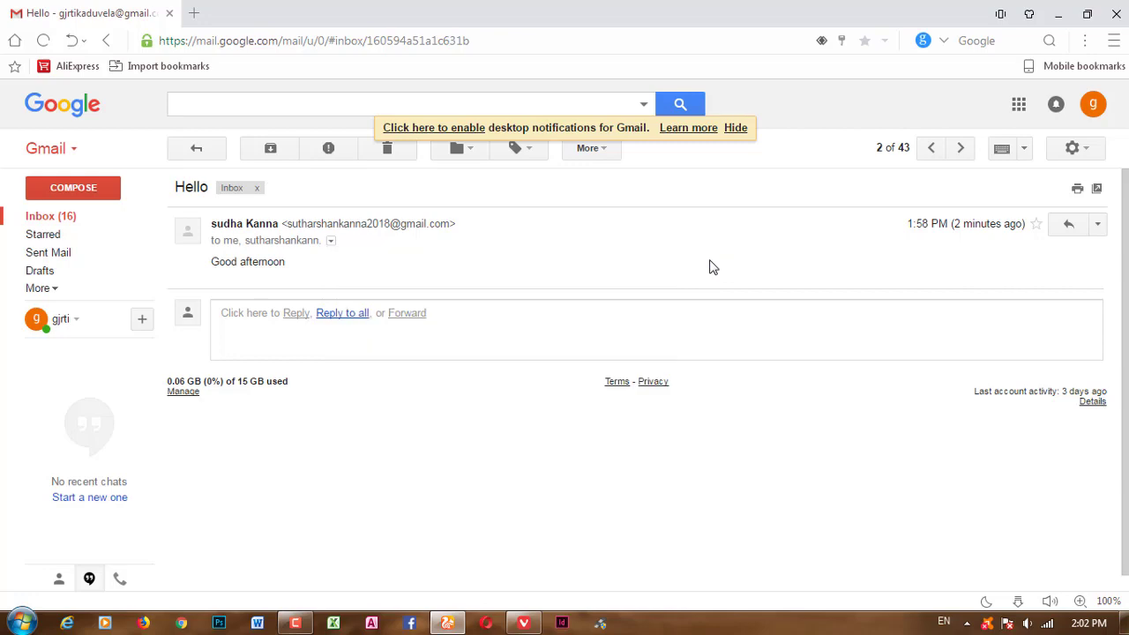
left_click(523, 622)
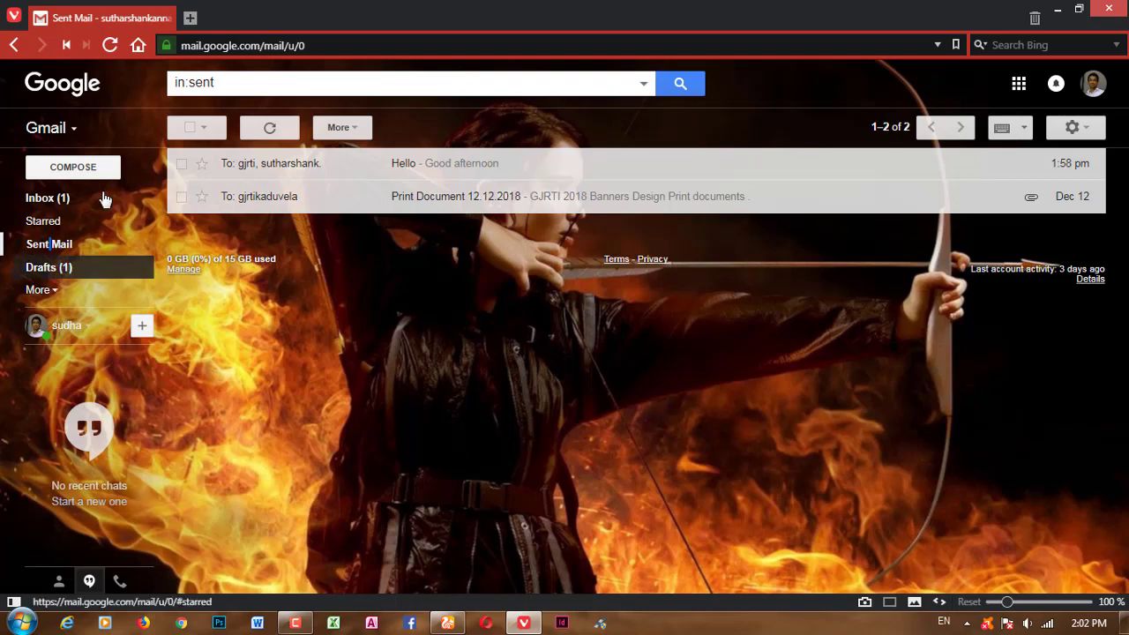
Start a new message and add the suggested contact as the Cc recipient
left_click(74, 167)
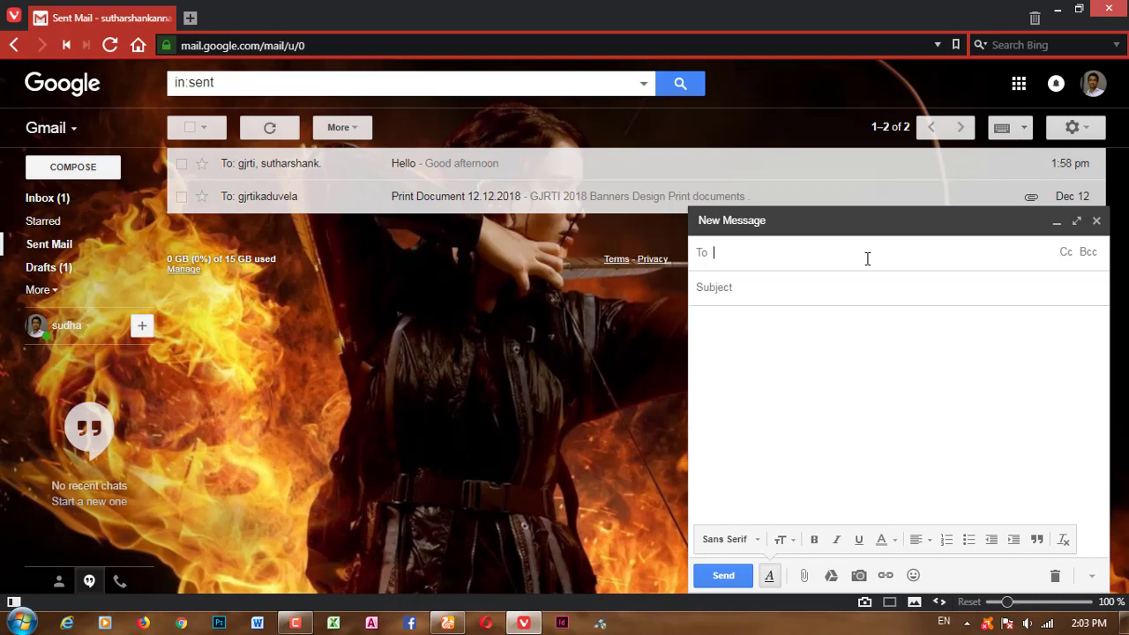
left_click(1065, 253)
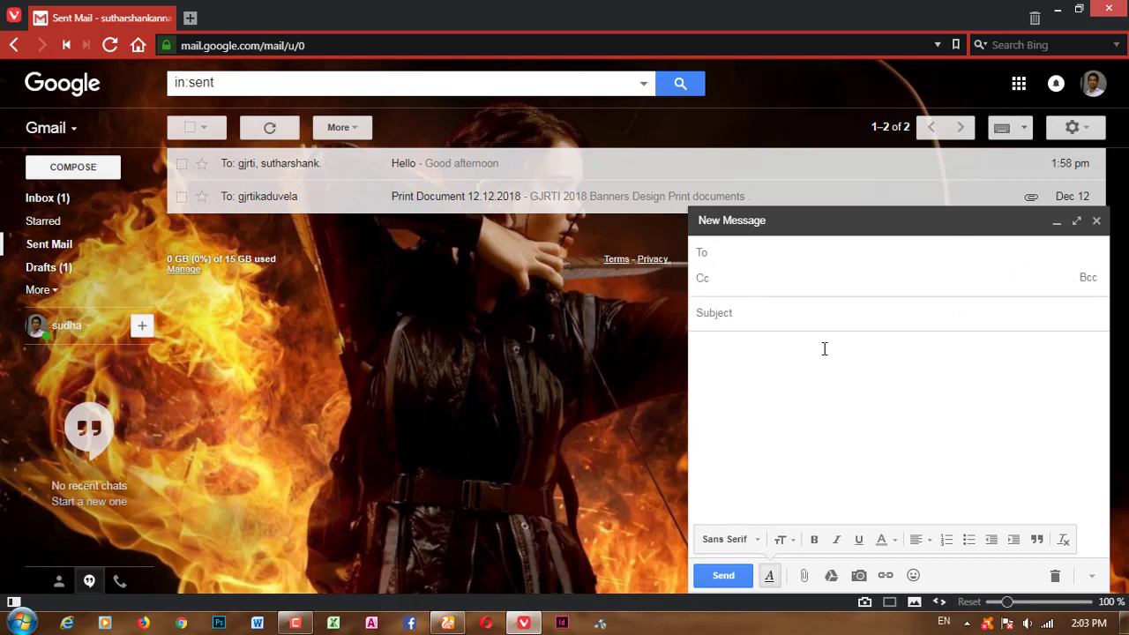
type("gjrt")
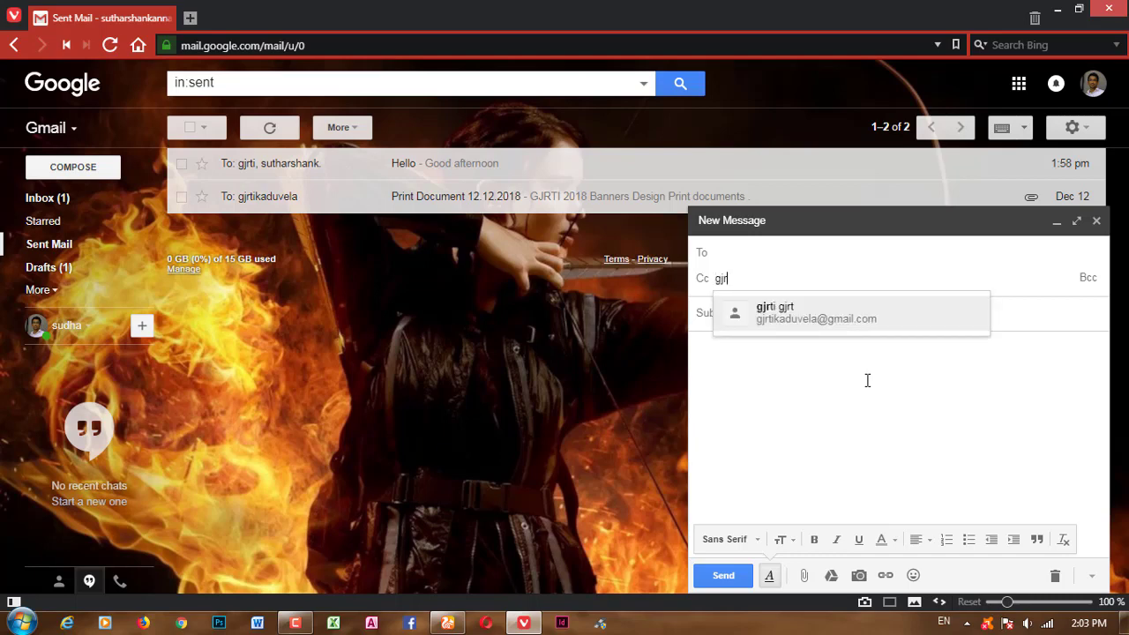
left_click(849, 317)
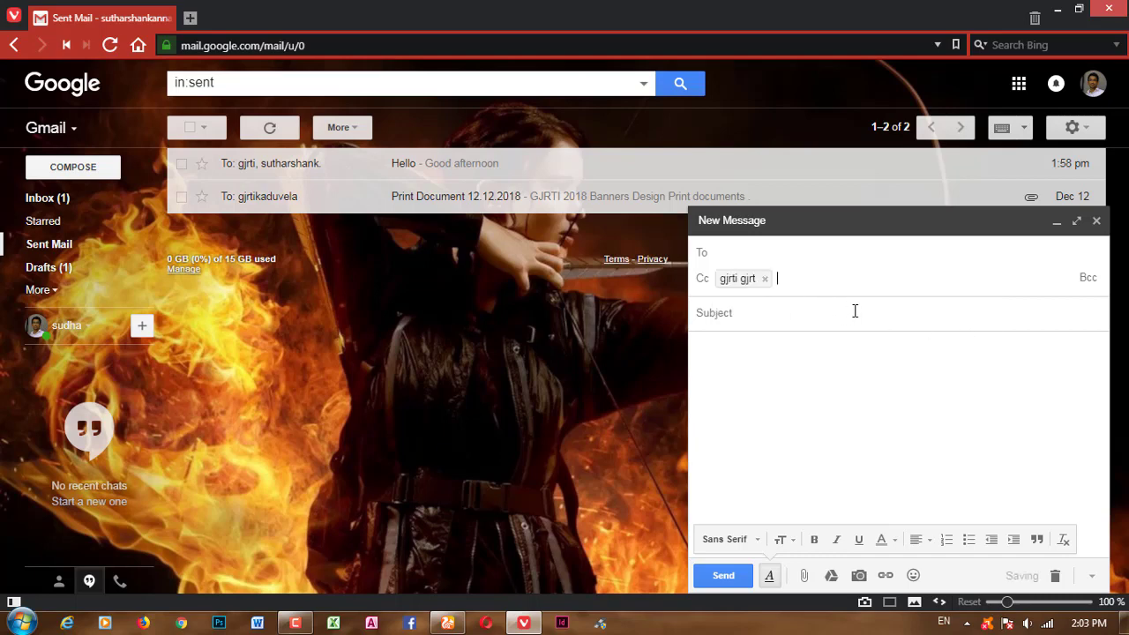
type("su")
key("BackSpace")
key("BackSpace")
key("BackSpace")
type("gjr")
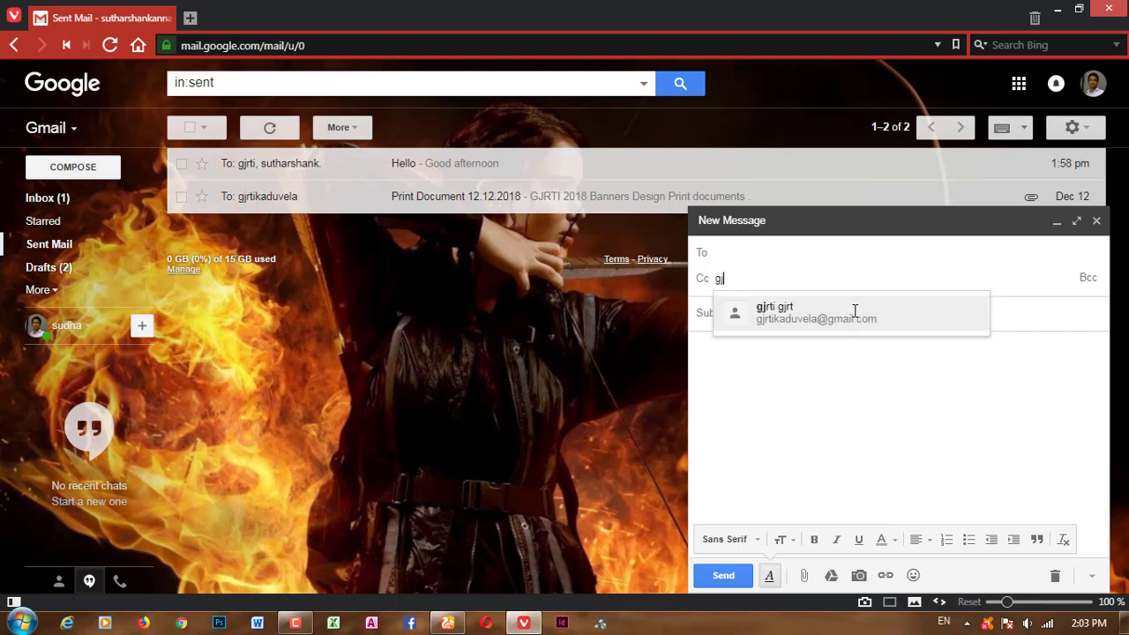
left_click(829, 315)
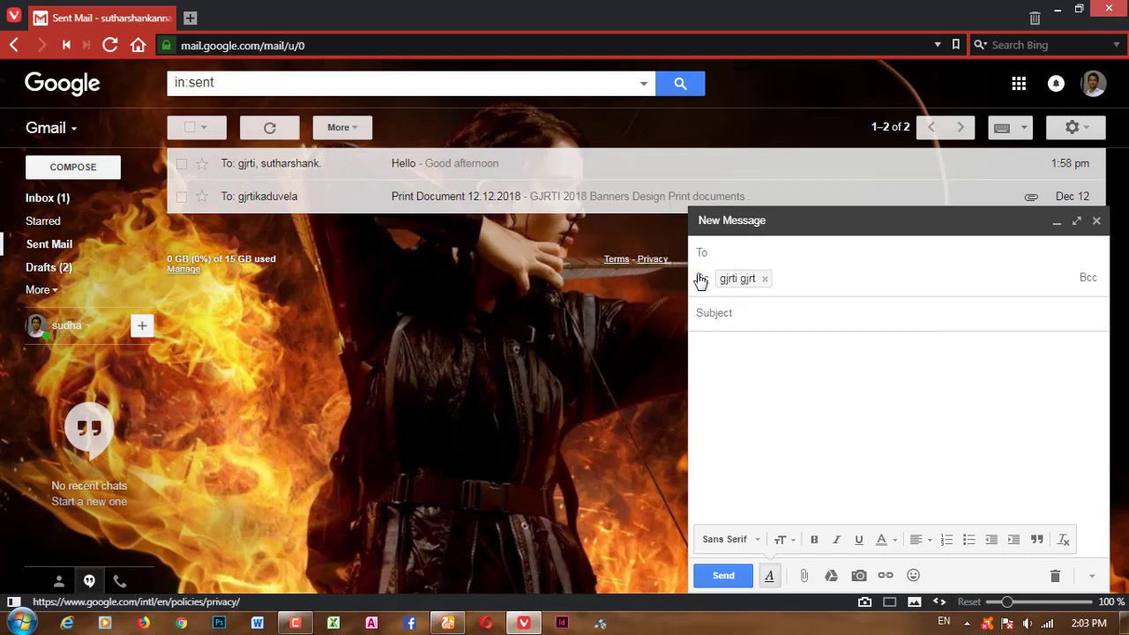
Add the other account's address as a Bcc recipient, leaving To empty
left_click(1086, 278)
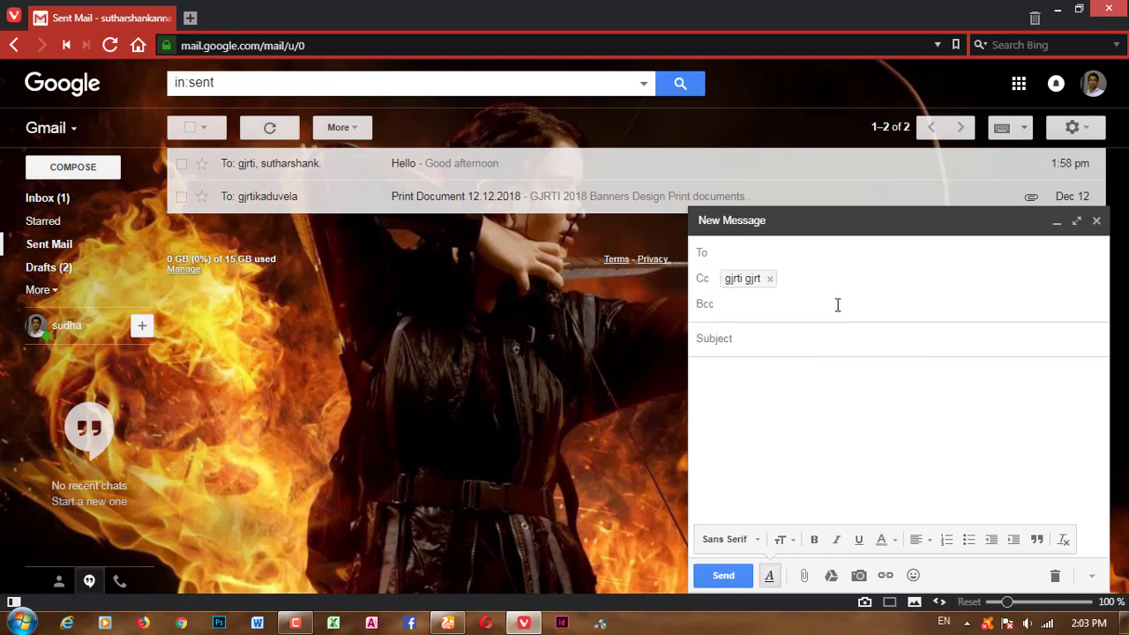
type("su")
left_click(839, 332)
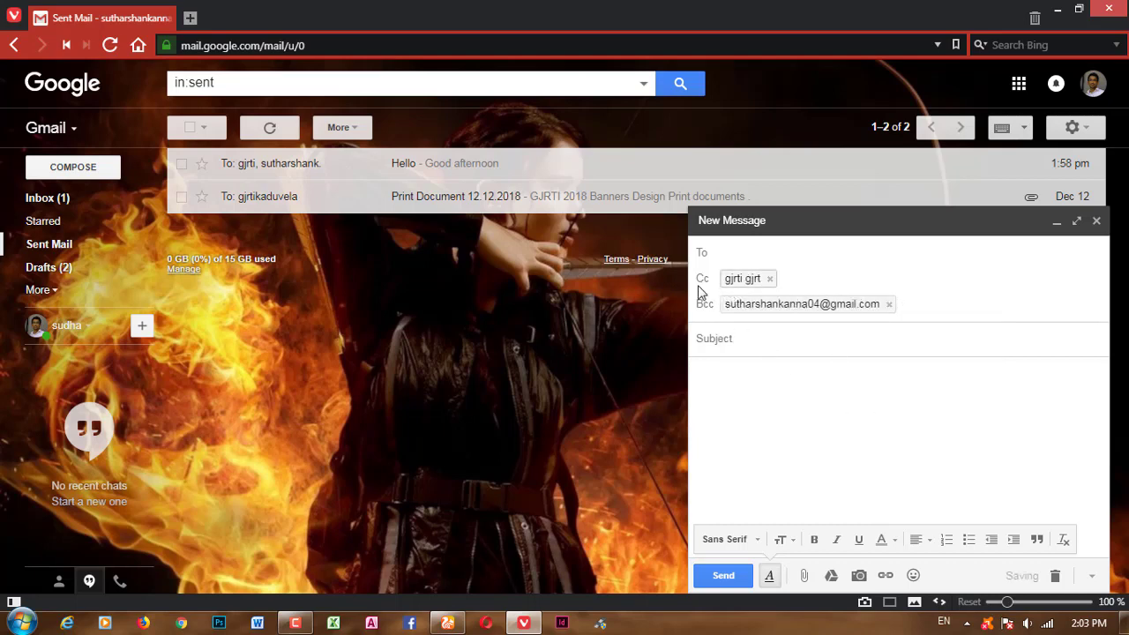
mouse_move(736, 284)
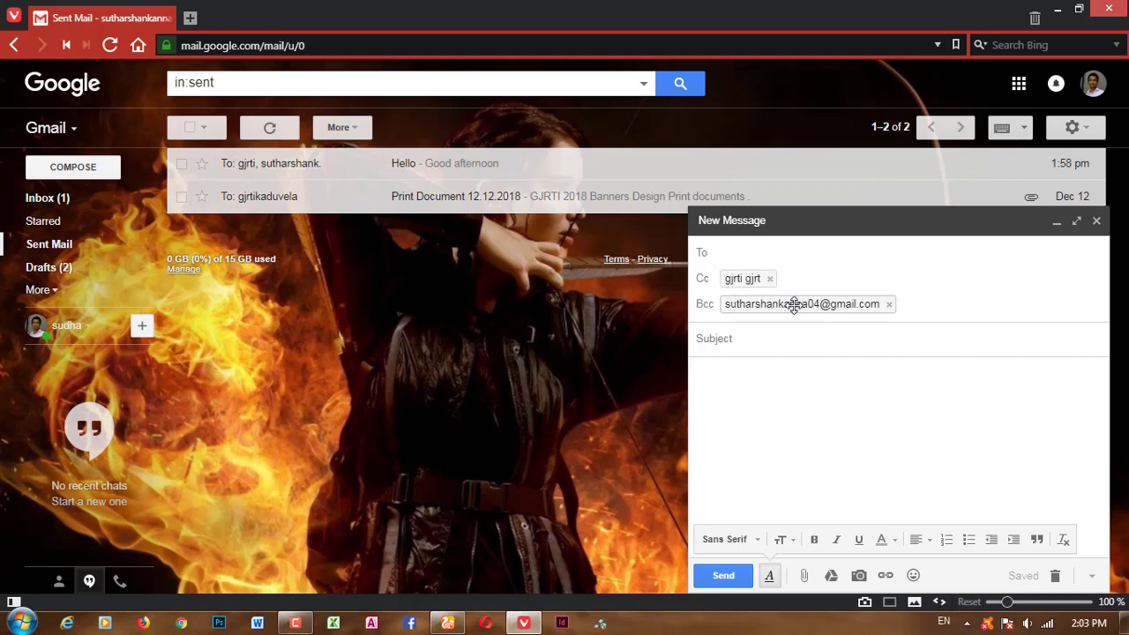
mouse_move(791, 303)
left_click(805, 406)
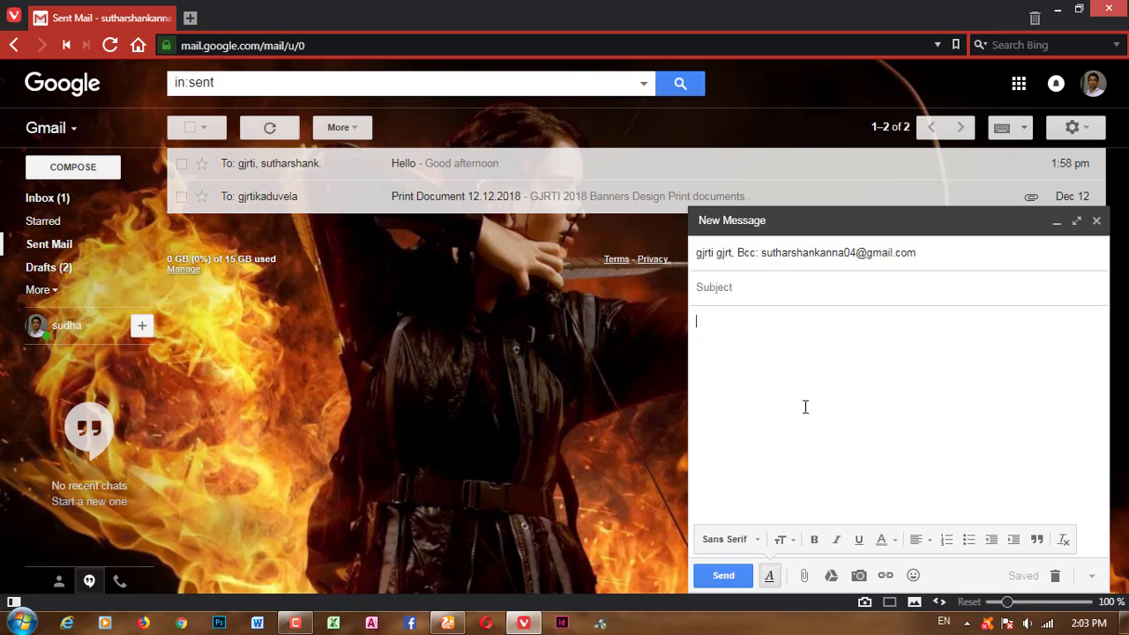
Review the Cc and Bcc recipients and enter the subject 'Friday News'
left_click(1003, 263)
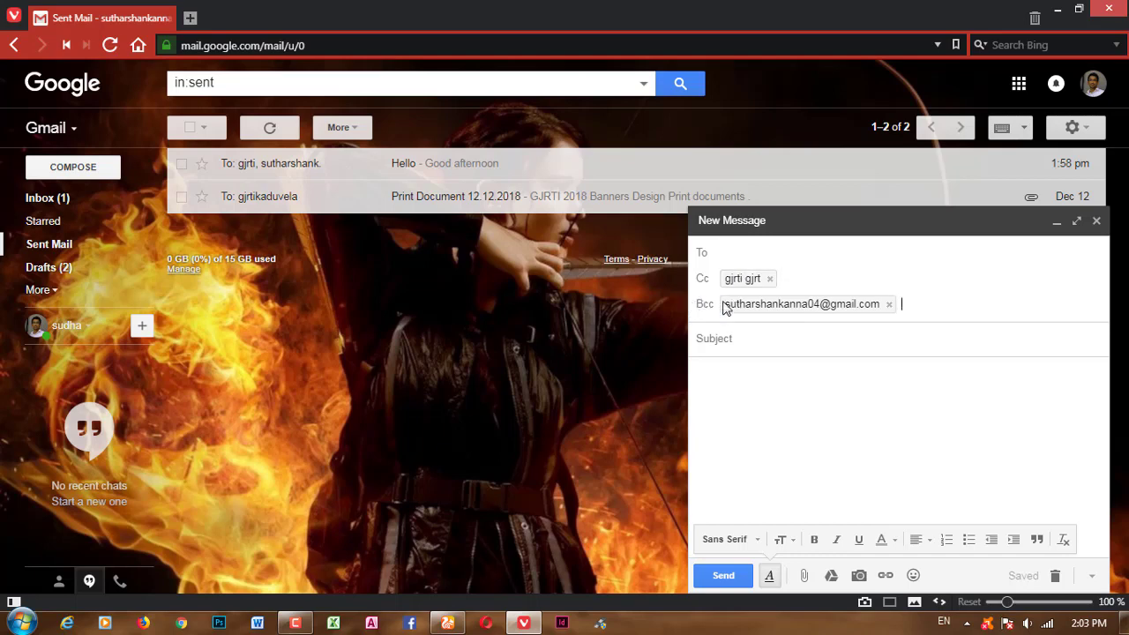
mouse_move(851, 303)
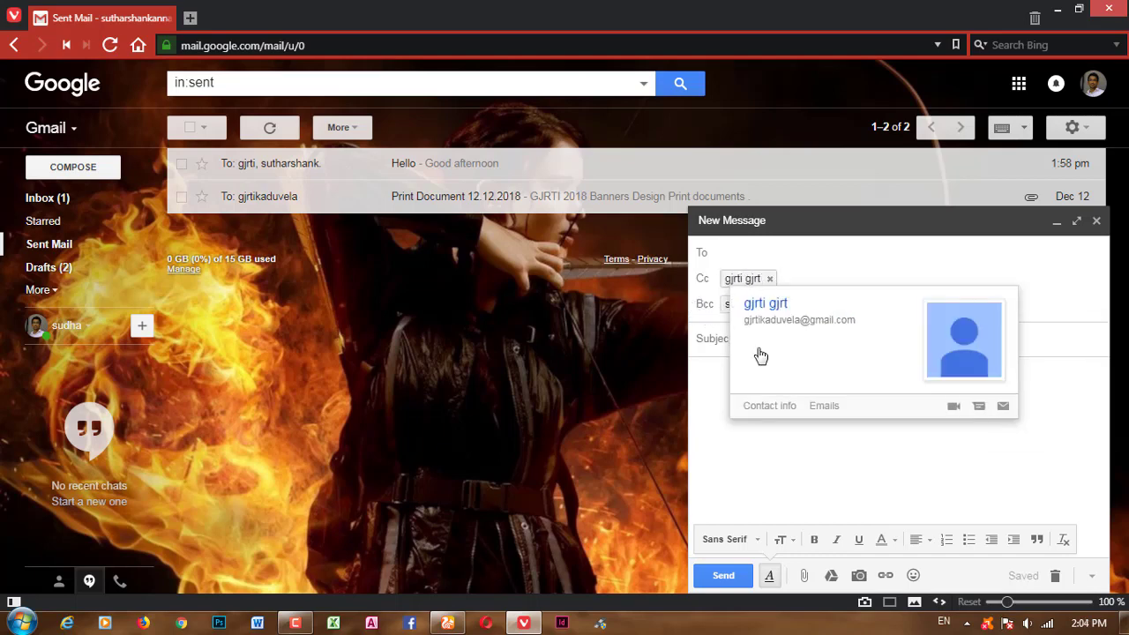
left_click(820, 403)
left_click(788, 291)
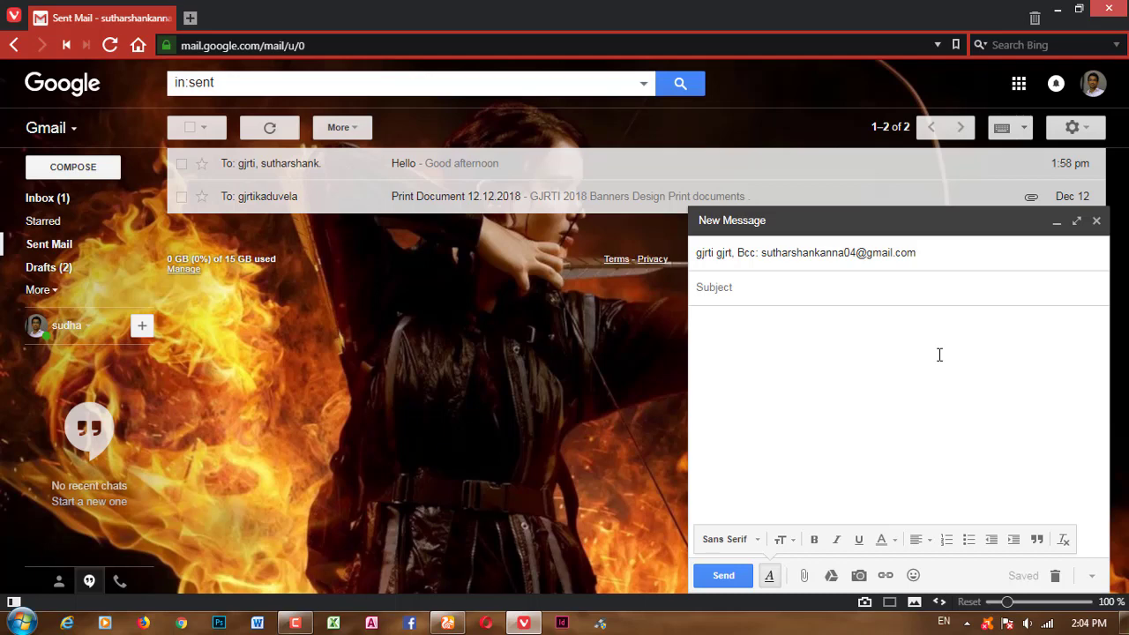
type("Friday News")
Write 'Today News' in the body and send the message
left_click(855, 382)
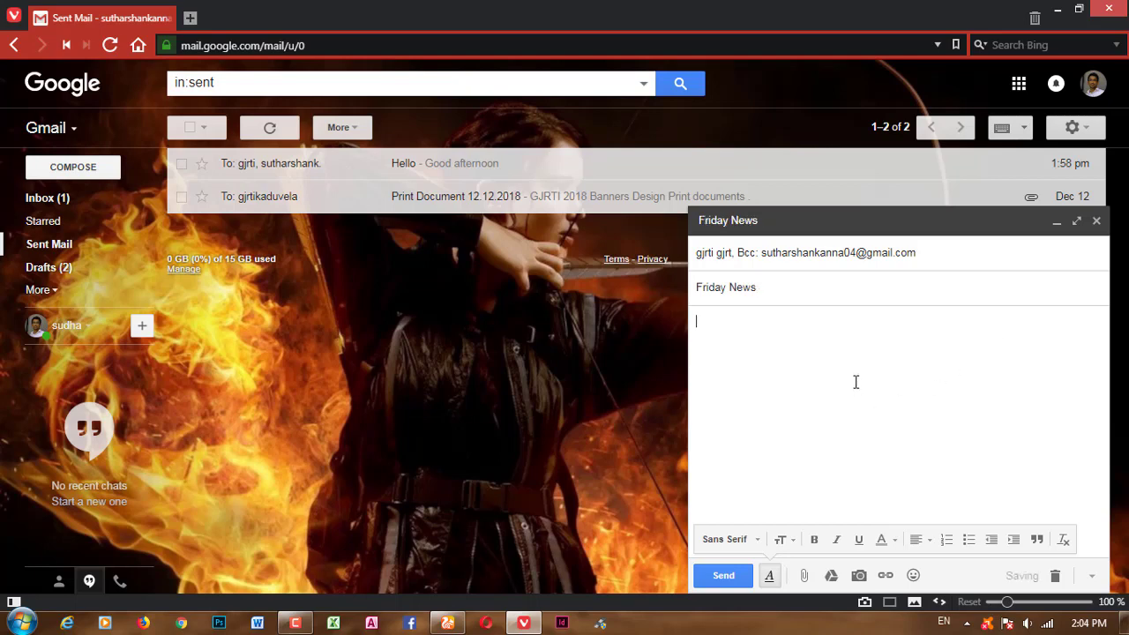
type("Today News")
left_click(1013, 263)
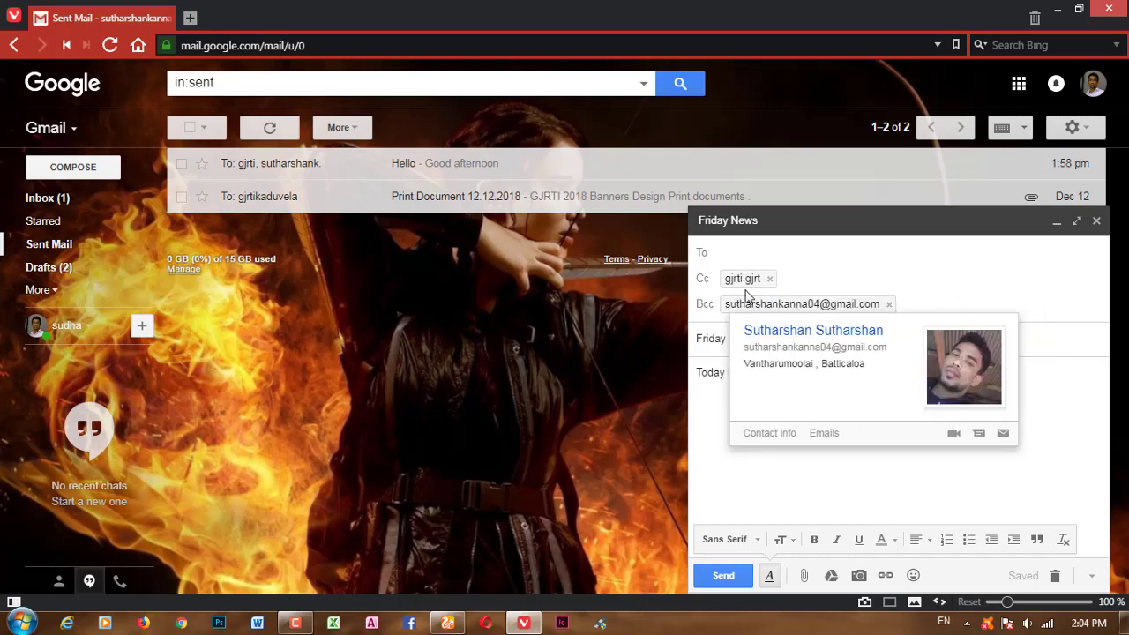
left_click(768, 473)
left_click(728, 575)
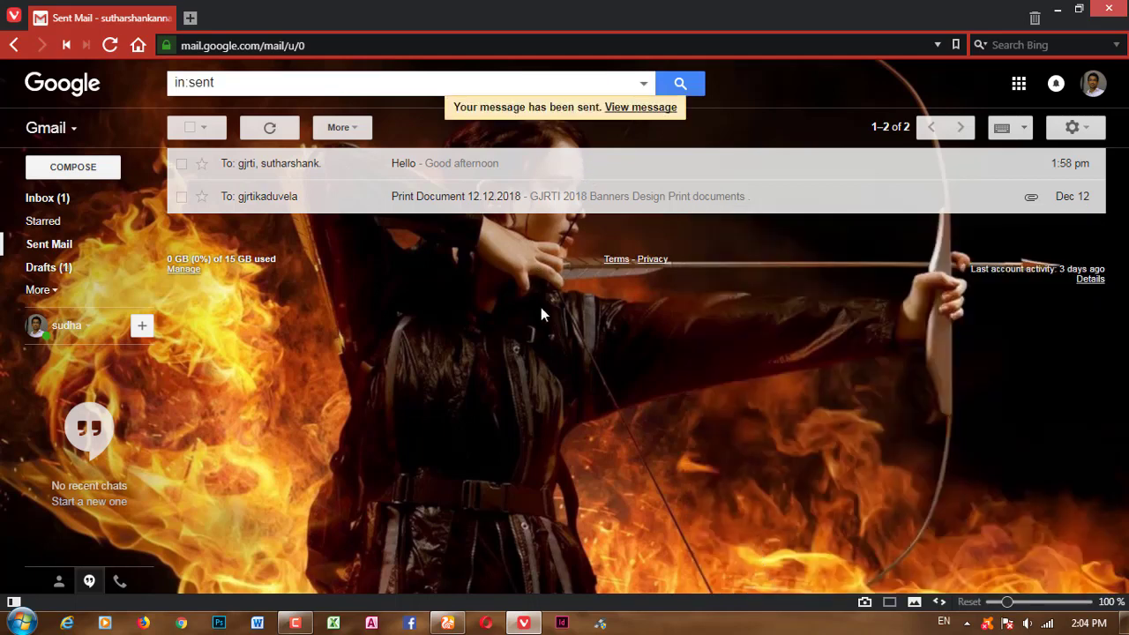
In the receiving account, open Friday News and confirm its details show only the Cc recipient
left_click(448, 623)
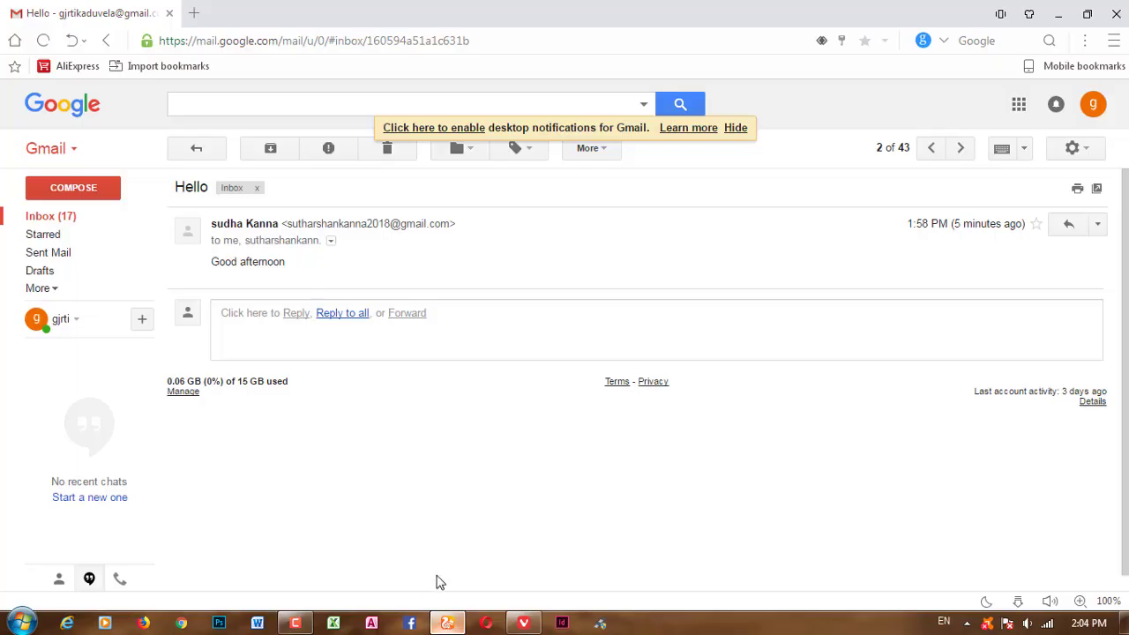
left_click(35, 216)
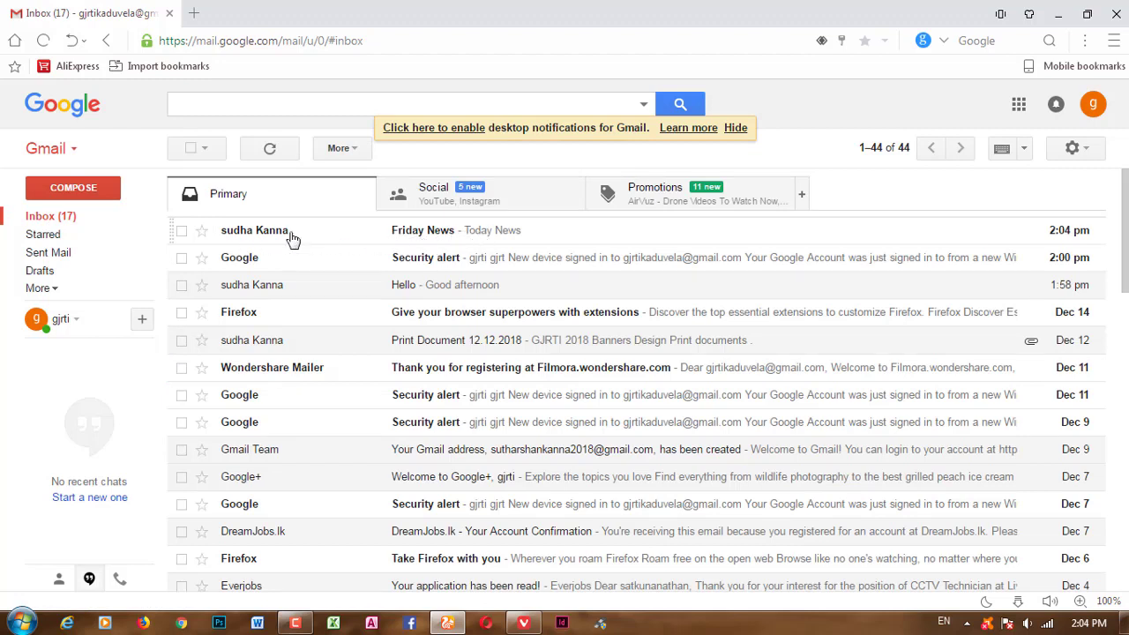
left_click(451, 234)
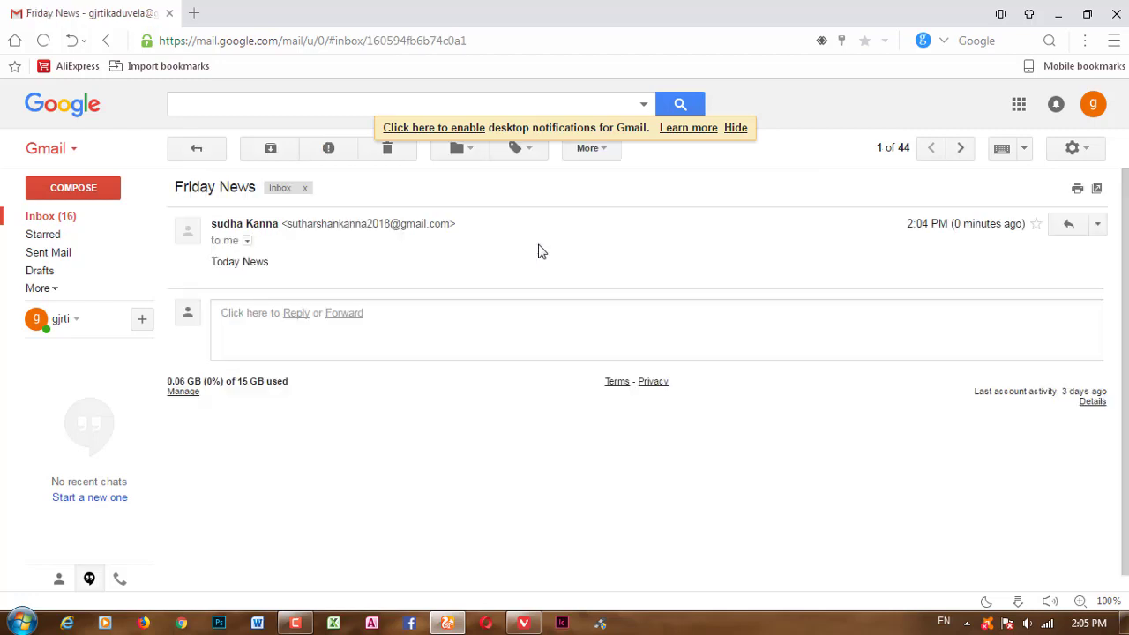
left_click(247, 242)
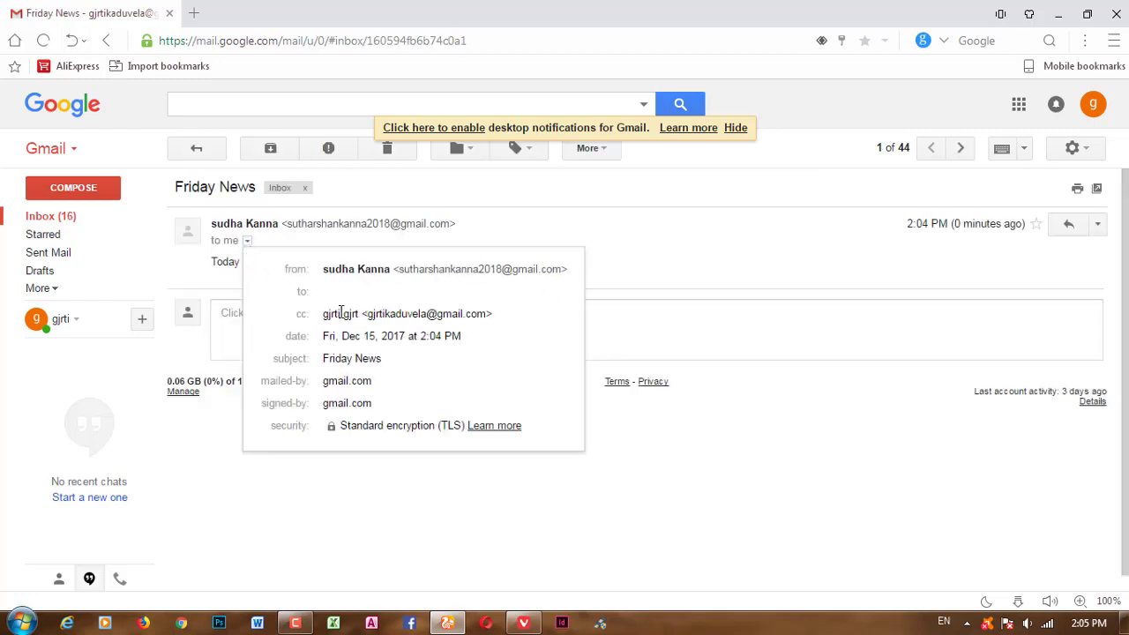
mouse_move(378, 314)
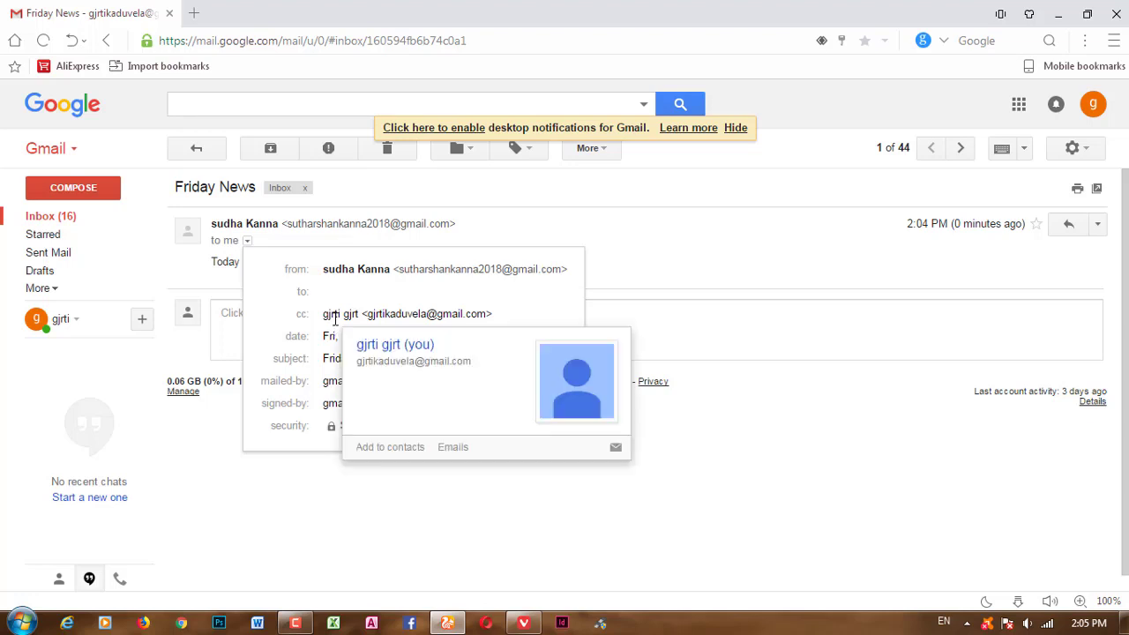
left_click(670, 260)
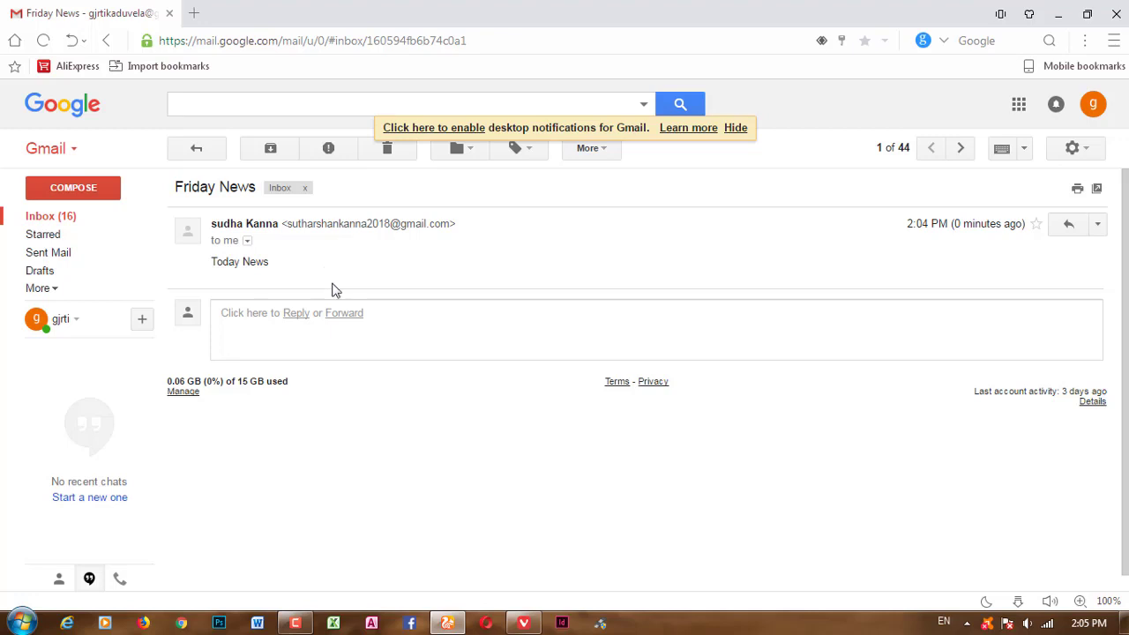
left_click(523, 623)
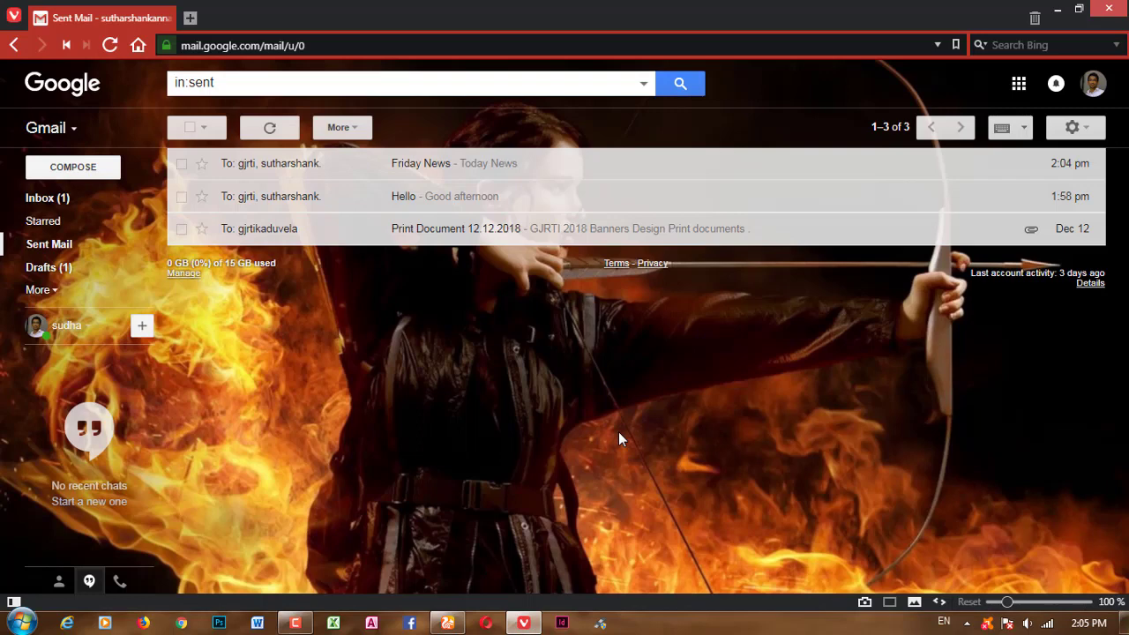